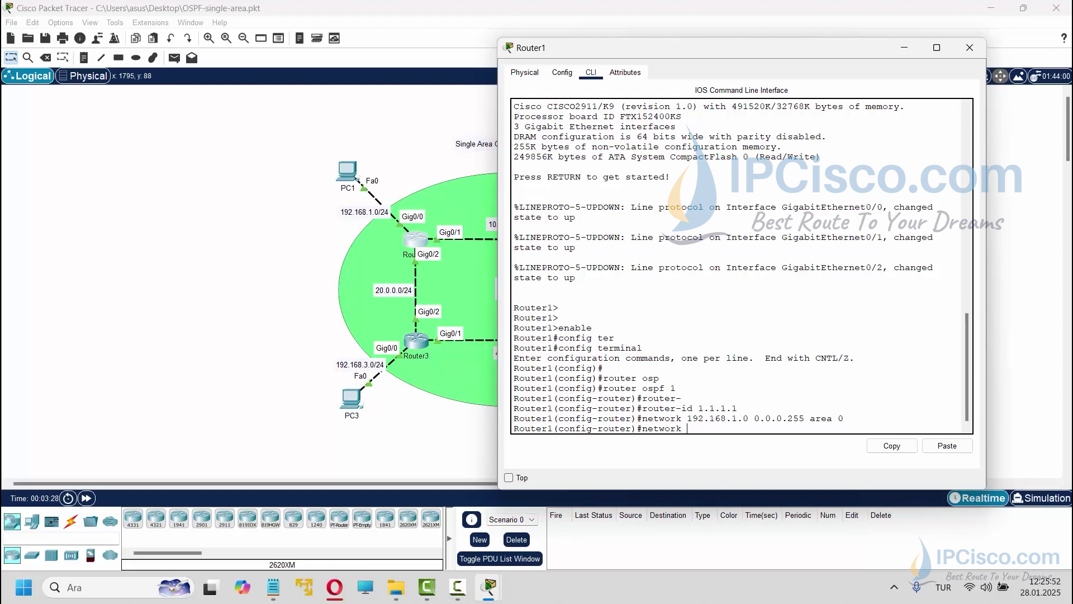
Advertise networks 10.0.0.0 and 20.0.0.0 with wildcard mask 0.0.0.255 in area 0 on Router1's OSPF process.
{"action": "type", "text": "10.0."}
{"action": "left_click_drag", "start_coordinate": [659, 57], "coordinate": [699, 42]}
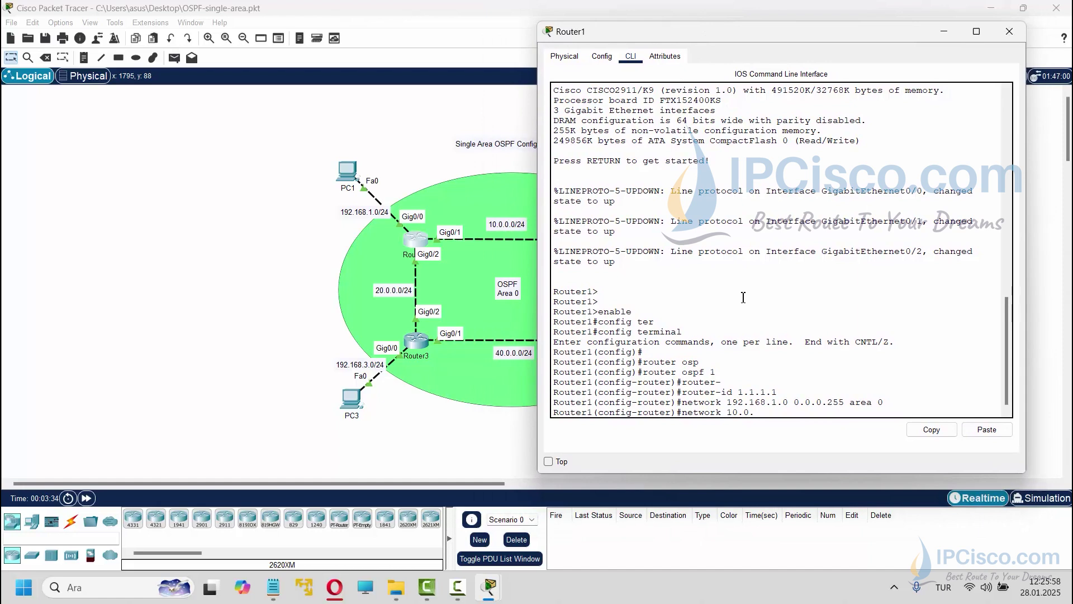
{"action": "type", "text": "0.0.0.0 0.0.0.255 area 0"}
{"action": "key", "text": "Return"}
{"action": "type", "text": "network 2"}
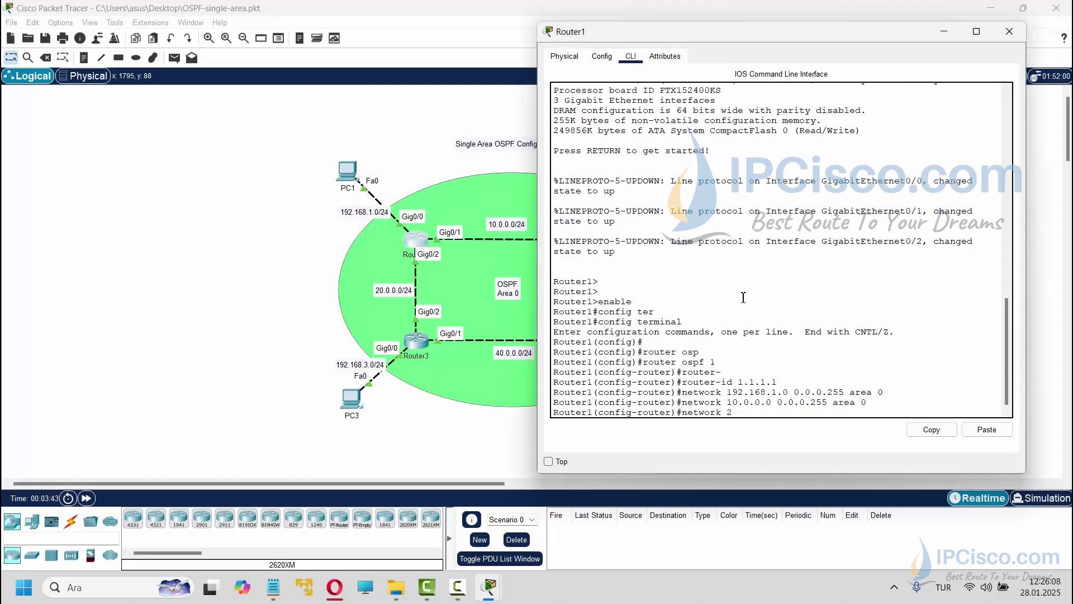
{"action": "type", "text": "0.0.0.0 0.0.0.255 area 0"}
{"action": "key", "text": "Return"}
Leave configuration mode on Router1, save its configuration with write, and minimize its window.
{"action": "type", "text": "end"}
{"action": "key", "text": "Return"}
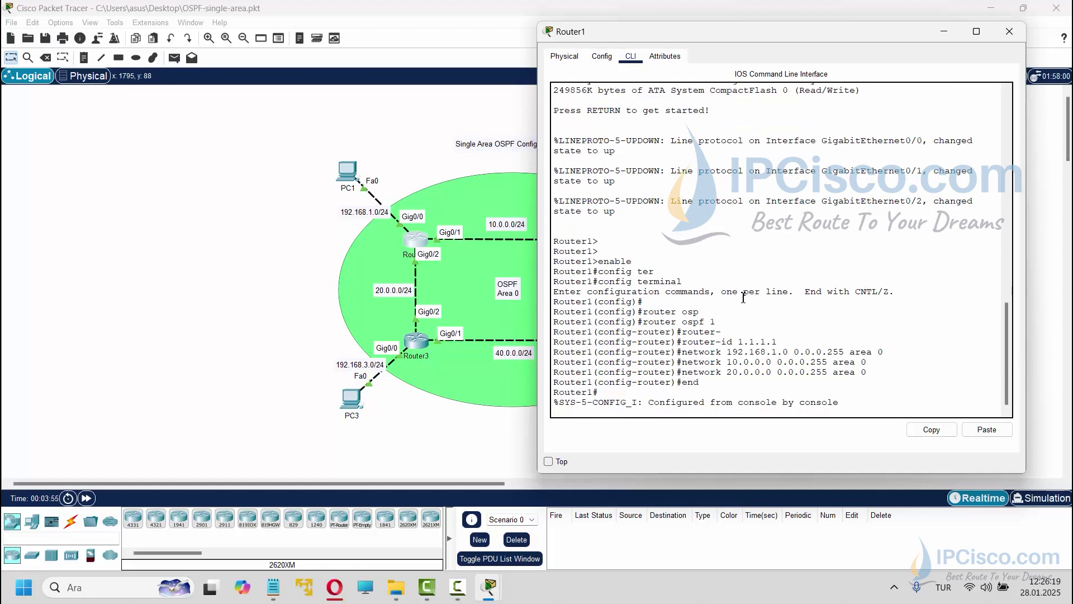
{"action": "key", "text": "Return"}
{"action": "type", "text": "wr"}
{"action": "key", "text": "Tab"}
{"action": "key", "text": "Return"}
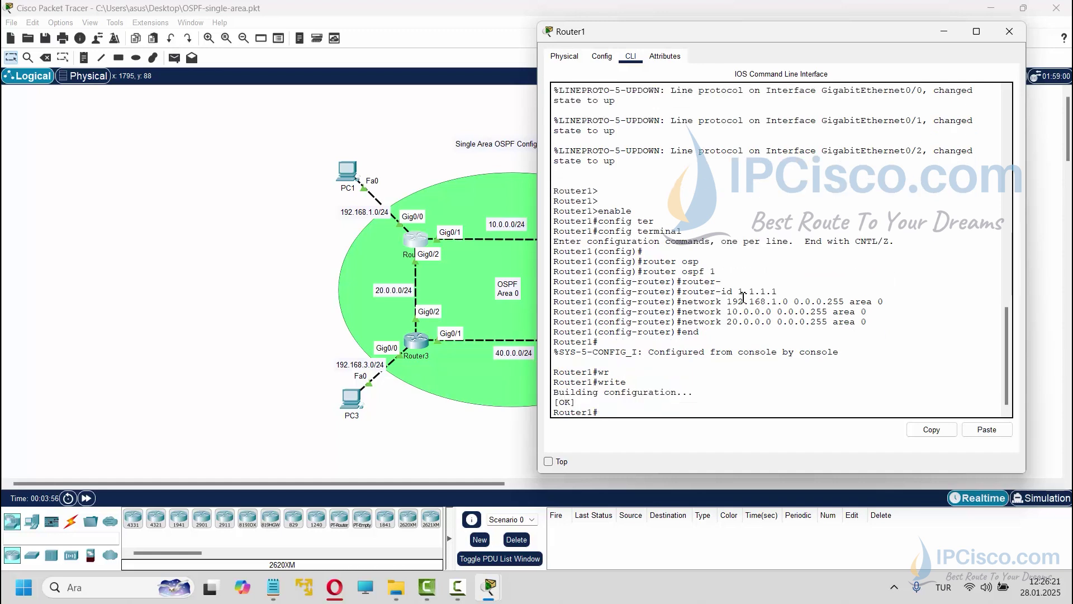
{"action": "key", "text": "Return"}
{"action": "key", "text": "Return"}
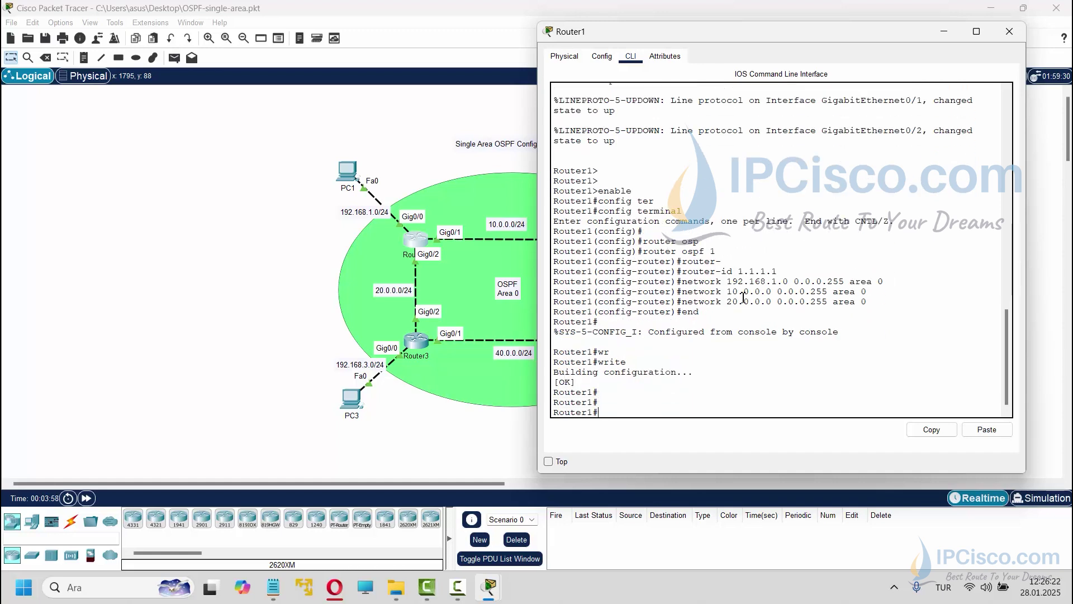
{"action": "left_click", "coordinate": [944, 32]}
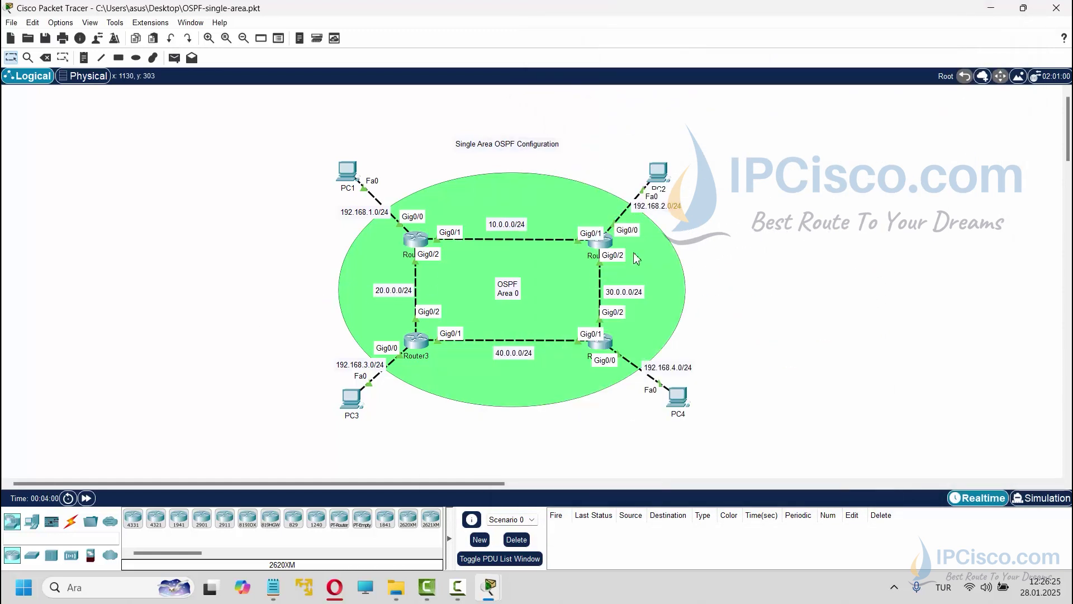
Open Router2's command line and enter global configuration mode.
{"action": "left_click", "coordinate": [606, 249]}
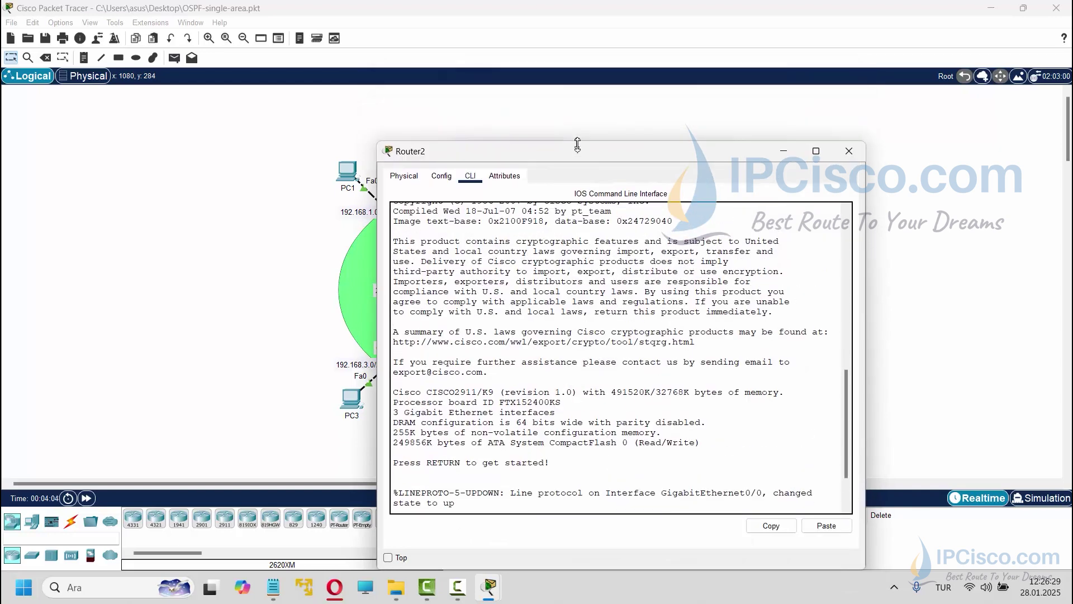
{"action": "left_click_drag", "start_coordinate": [598, 89], "coordinate": [239, 42]}
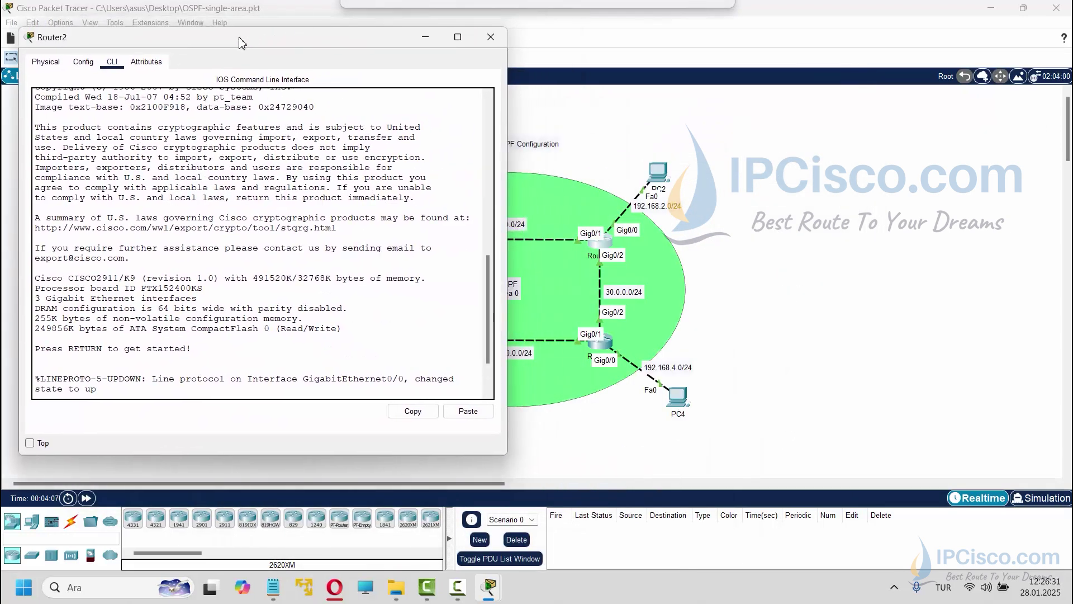
{"action": "key", "text": "Return"}
{"action": "key", "text": "Return"}
{"action": "type", "text": "en"}
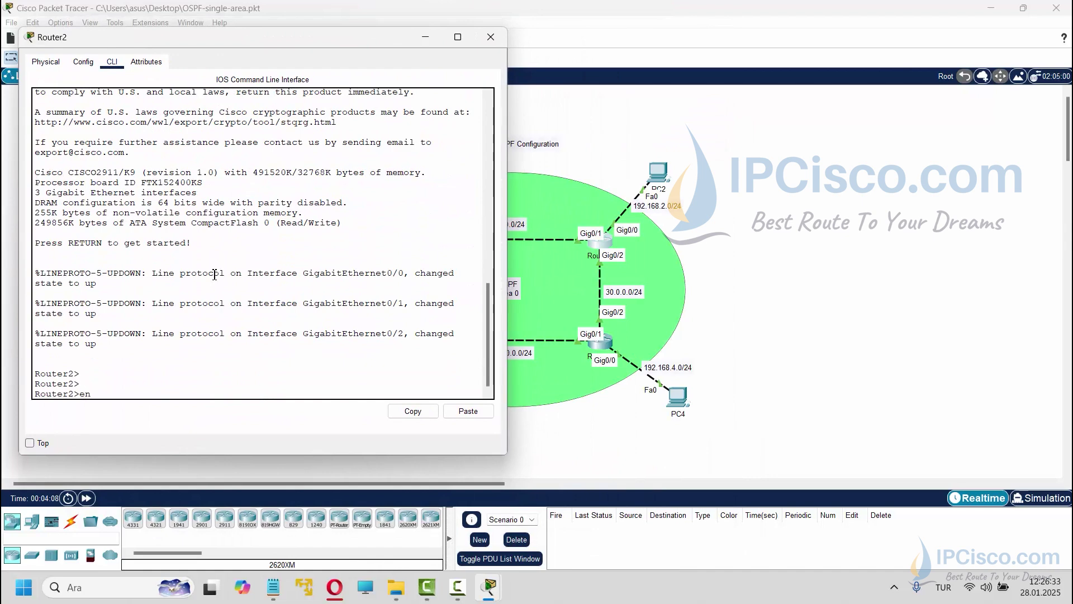
{"action": "key", "text": "Return"}
{"action": "type", "text": "conf t"}
{"action": "key", "text": "Return"}
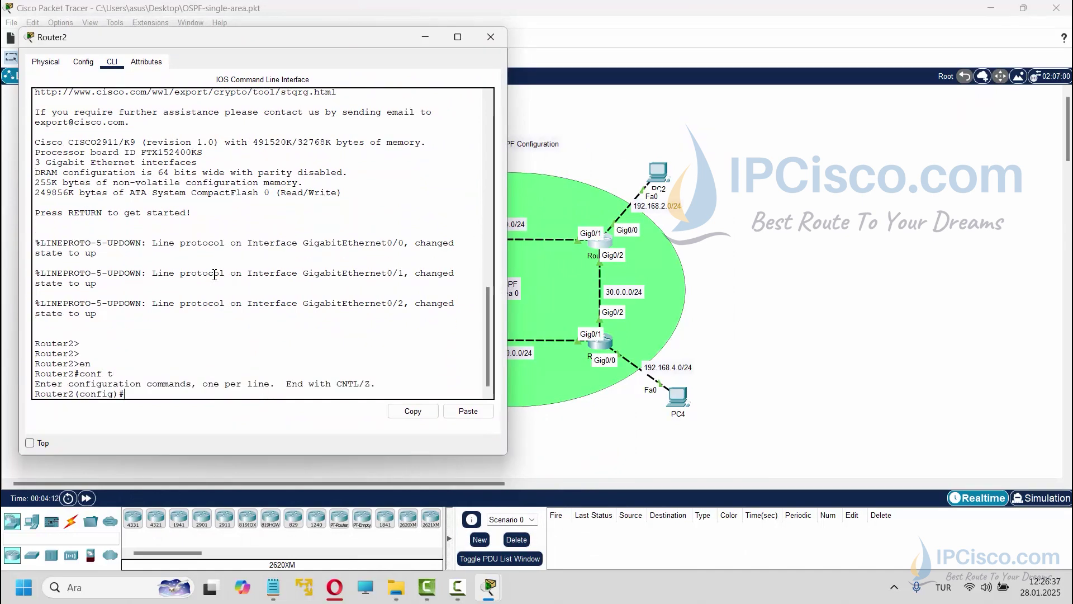
Start OSPF process 1 on Router2.
{"action": "type", "text": "osp"}
{"action": "key", "text": "Tab"}
{"action": "key", "text": "BackSpace"}
{"action": "key", "text": "BackSpace"}
{"action": "key", "text": "BackSpace"}
{"action": "type", "text": "rot"}
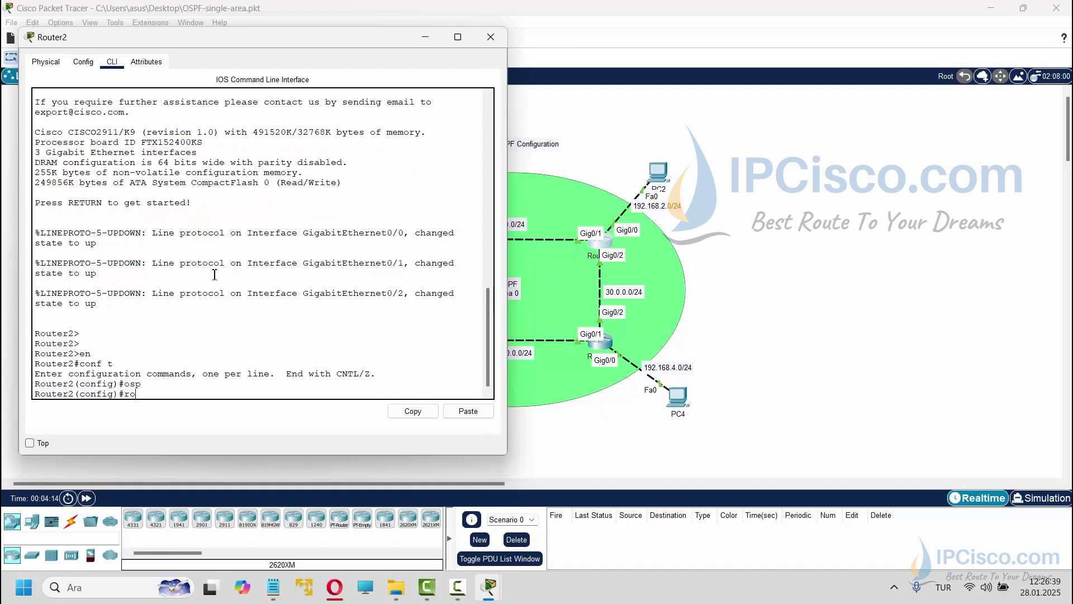
{"action": "key", "text": "Tab"}
{"action": "type", "text": "u"}
{"action": "key", "text": "Tab"}
{"action": "type", "text": "o"}
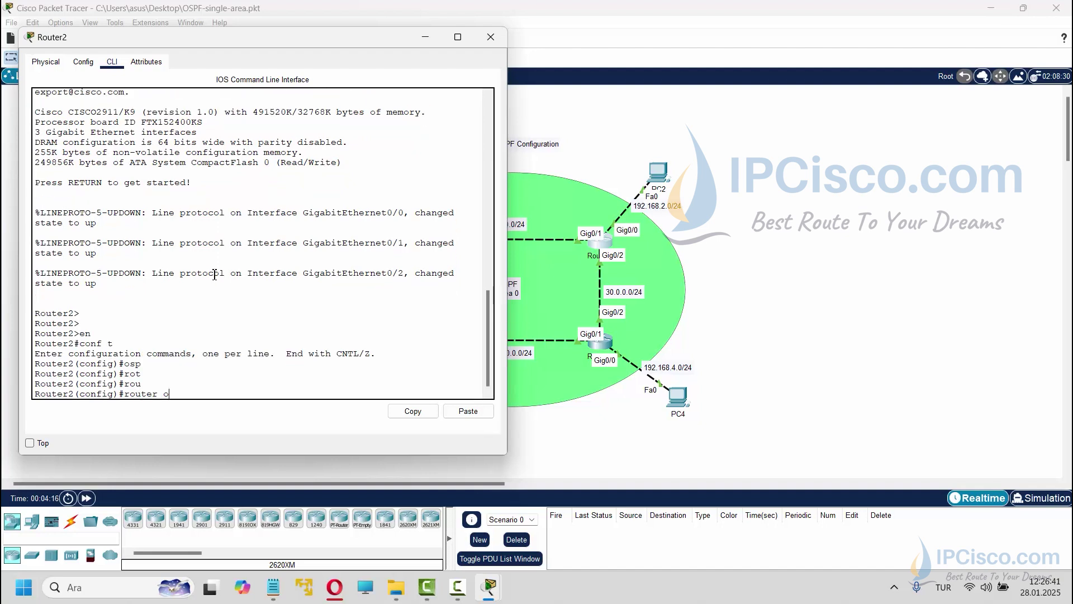
{"action": "type", "text": "sp"}
{"action": "key", "text": "Tab"}
{"action": "type", "text": "1"}
{"action": "key", "text": "Return"}
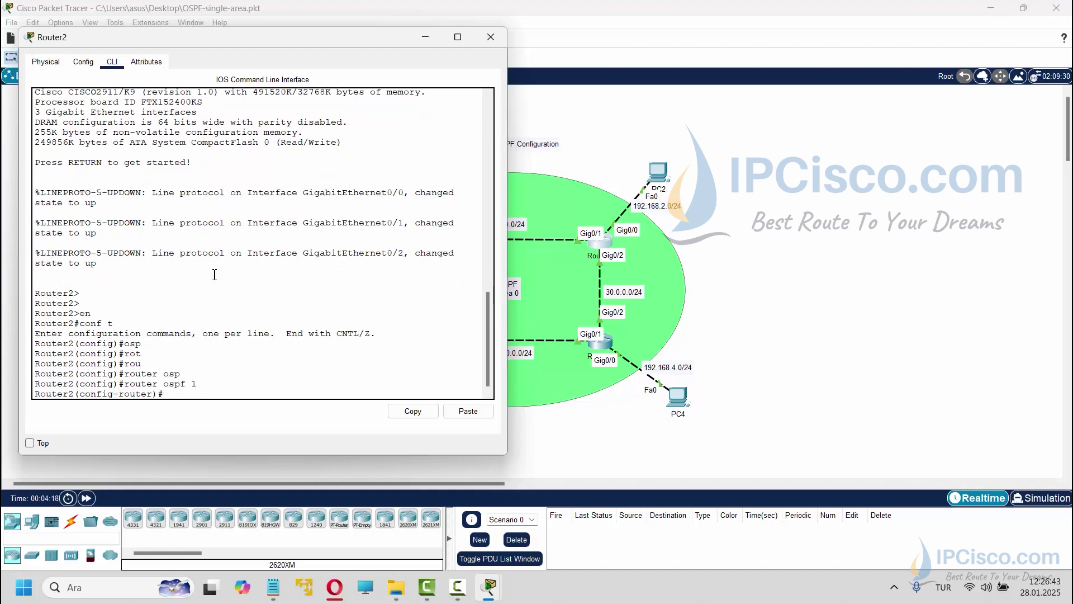
Set Router2's OSPF router ID to 2.2.2.2.
{"action": "type", "text": "ro"}
{"action": "key", "text": "Tab"}
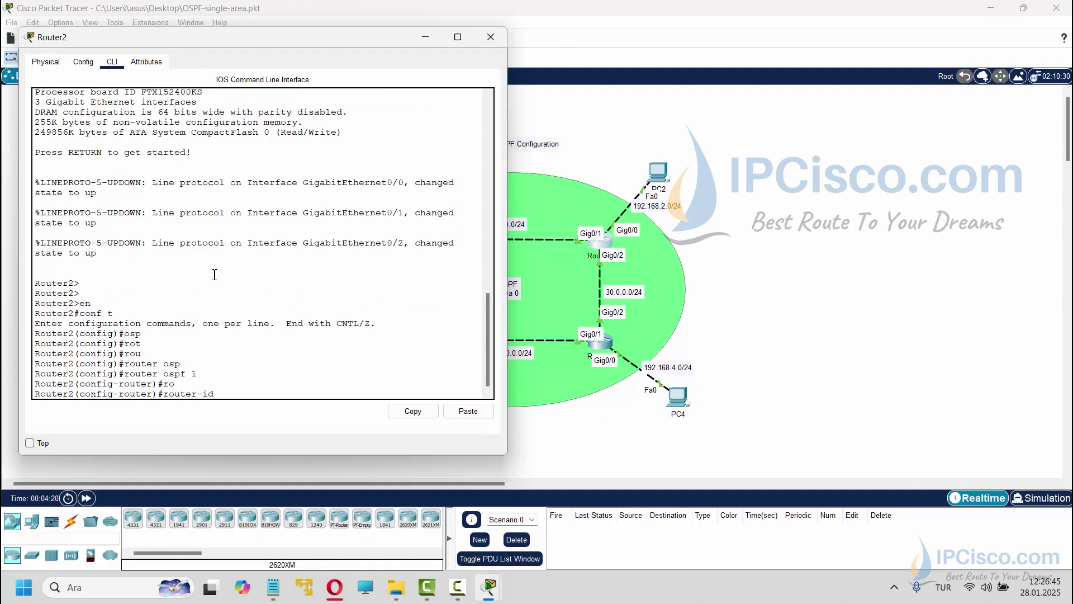
{"action": "type", "text": "2.2.2.2"}
{"action": "key", "text": "Return"}
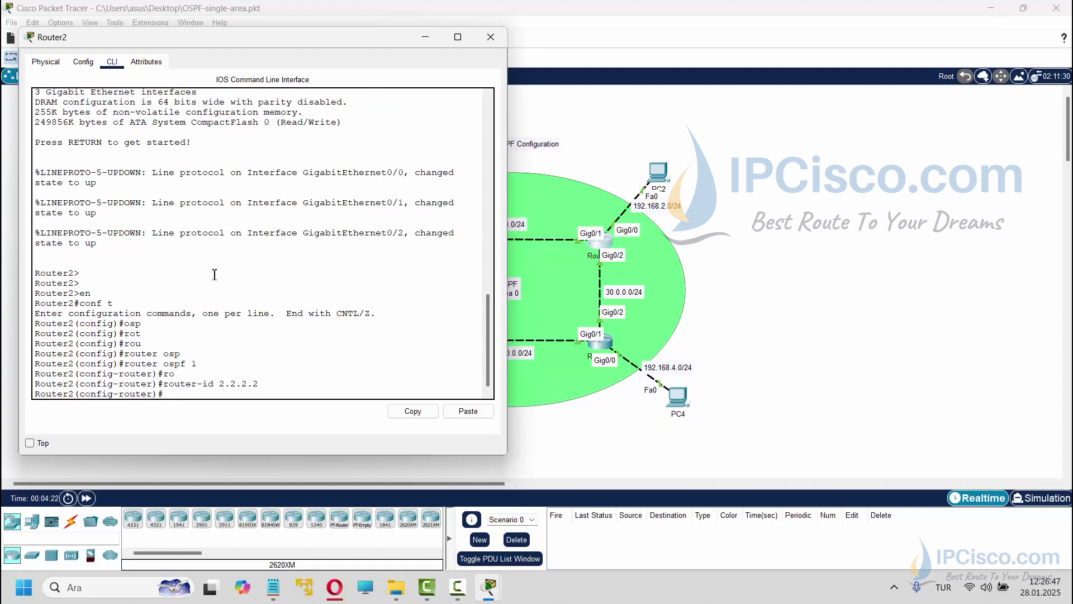
Advertise networks 192.168.2.0, 10.0.0.0 and 30.0.0.0 with wildcard mask 0.0.0.255 in area 0 on Router2.
{"action": "type", "text": "network 19"}
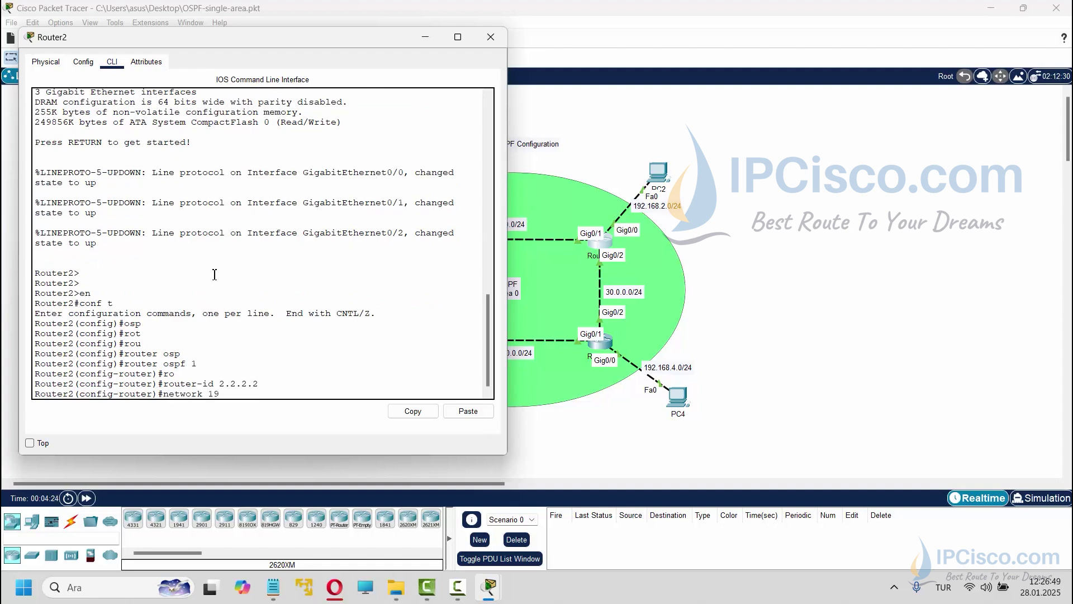
{"action": "type", "text": "2.168.2.0 0.0.0.255 area 0"}
{"action": "key", "text": "Return"}
{"action": "type", "text": "netw"}
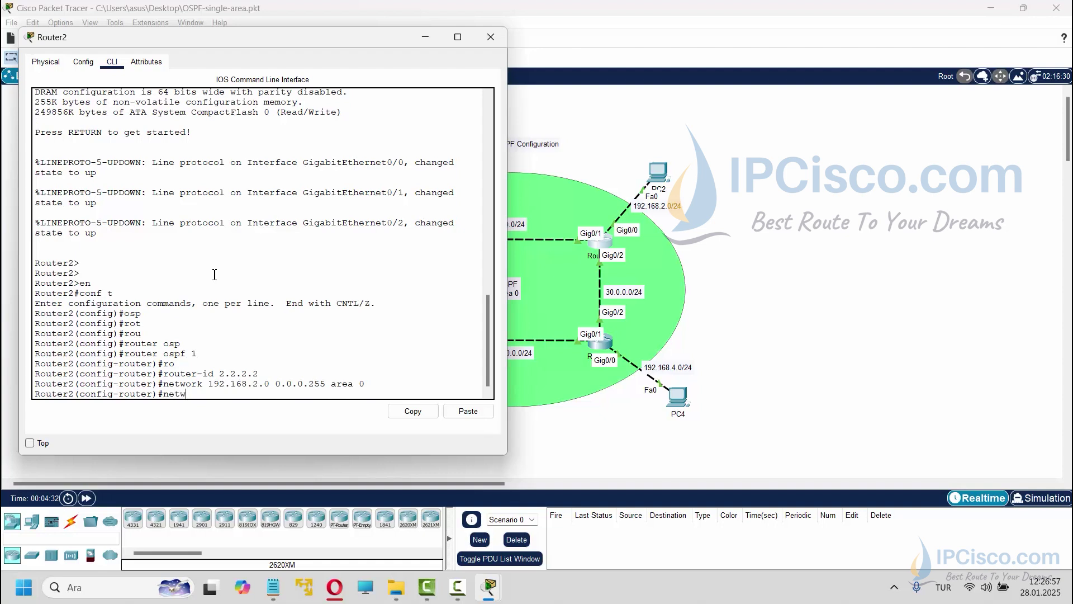
{"action": "type", "text": "ork 10.0.0.0 0.0.0.255 area 0"}
{"action": "key", "text": "Return"}
{"action": "type", "text": "network"}
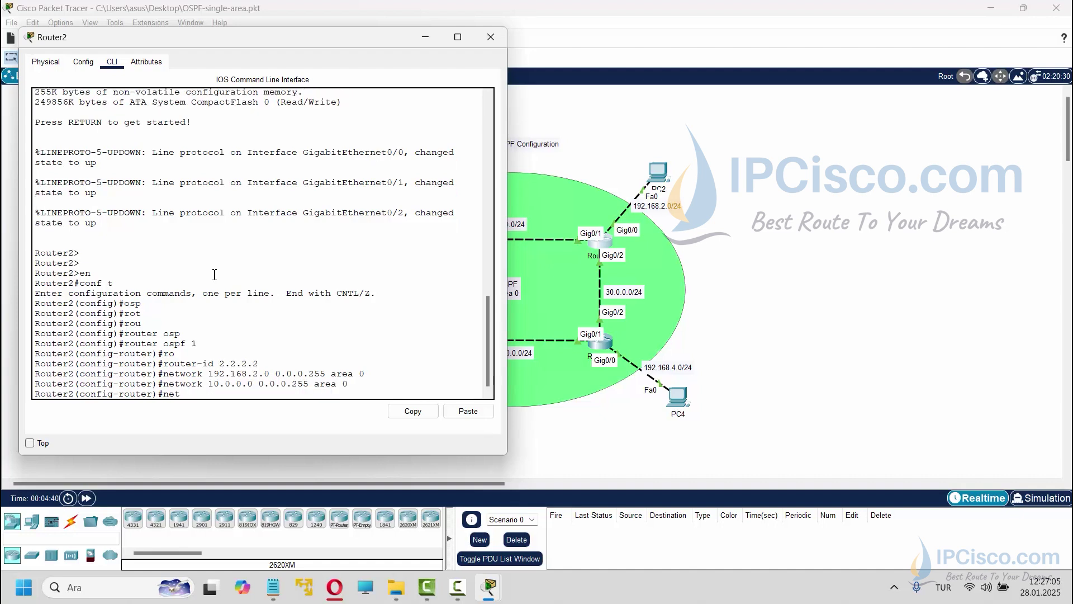
{"action": "type", "text": " 30.0.0.0 0.0.0.255 area 0"}
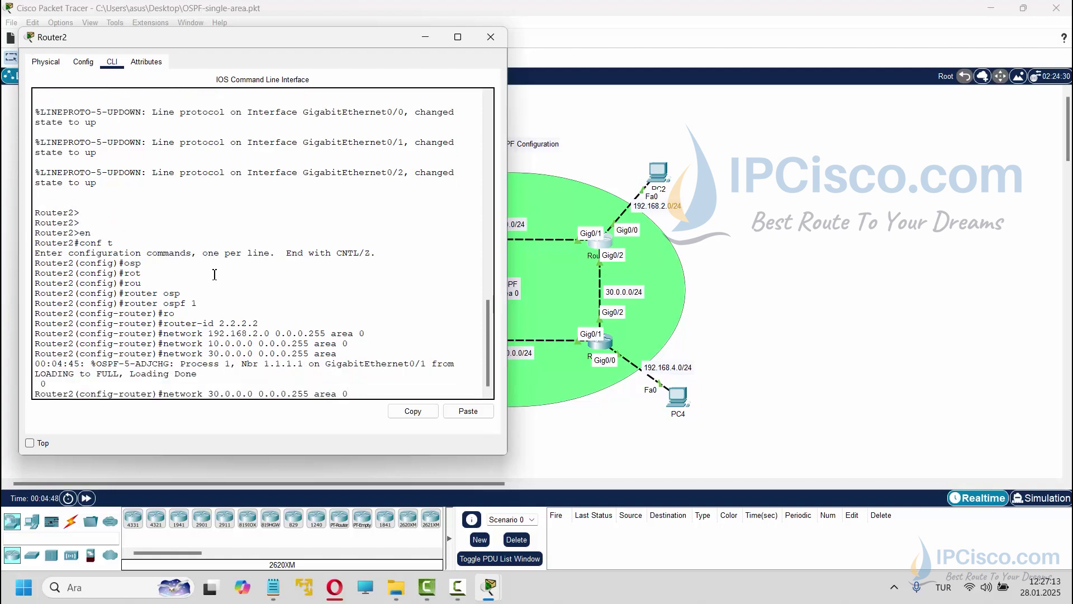
{"action": "key", "text": "Return"}
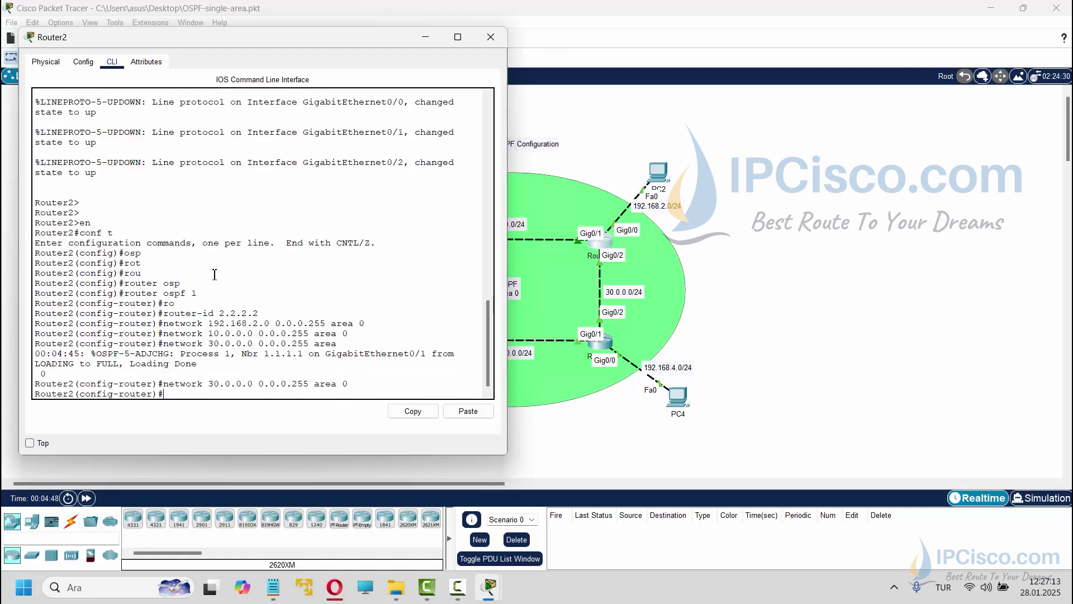
Leave configuration mode on Router2 and save its configuration with wr.
{"action": "type", "text": "end"}
{"action": "key", "text": "Return"}
{"action": "key", "text": "Return"}
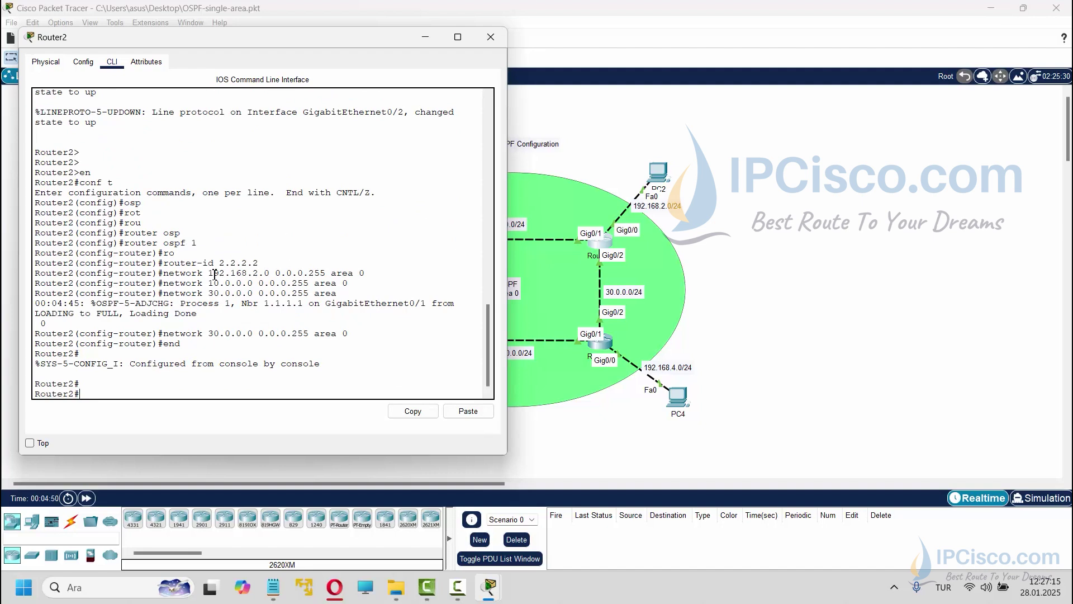
{"action": "type", "text": "wr"}
{"action": "key", "text": "Return"}
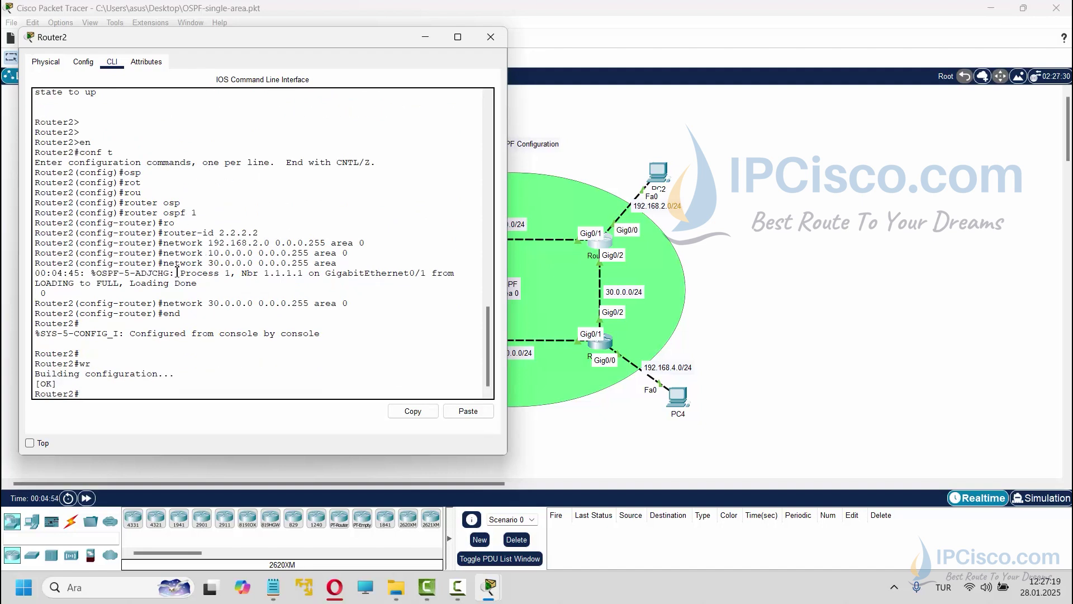
Open Router3's command line and enter global configuration mode.
{"action": "left_click", "coordinate": [747, 215]}
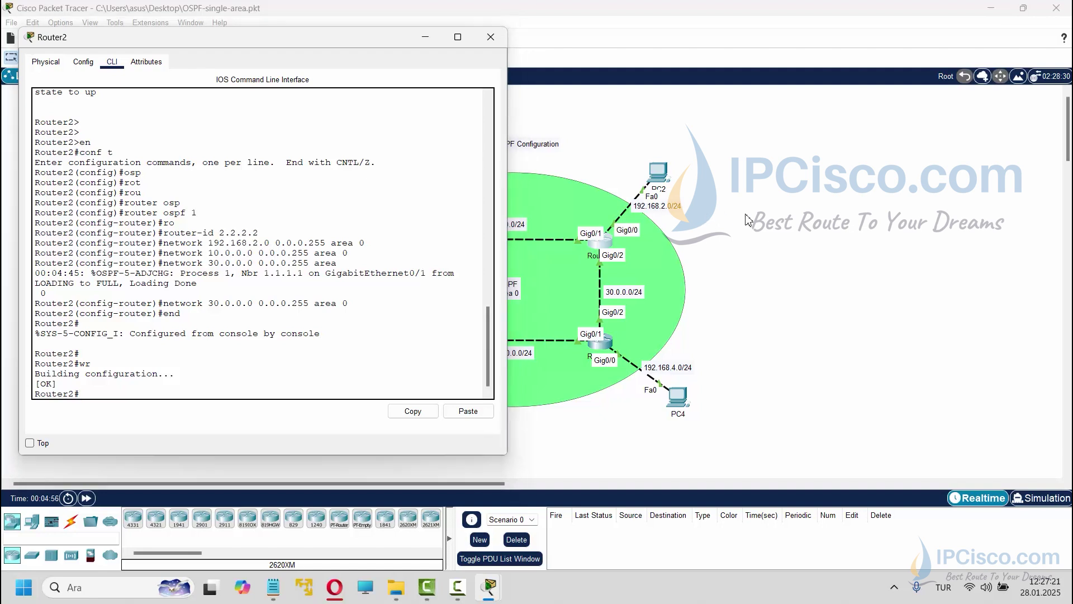
{"action": "left_click", "coordinate": [415, 342]}
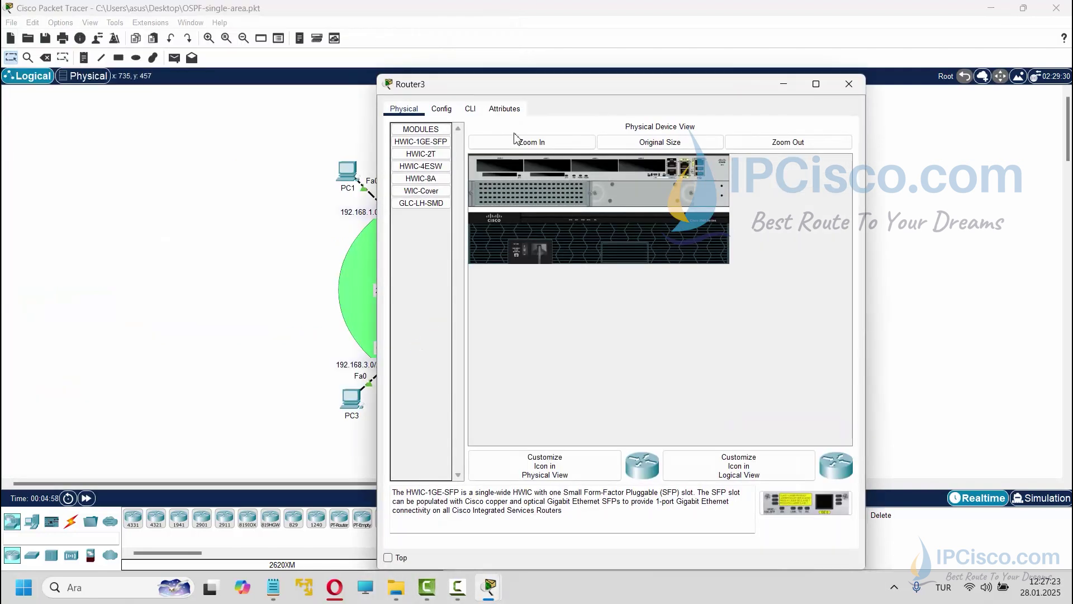
{"action": "left_click_drag", "start_coordinate": [512, 80], "coordinate": [652, 30]}
{"action": "left_click", "coordinate": [612, 59]}
{"action": "key", "text": "Return"}
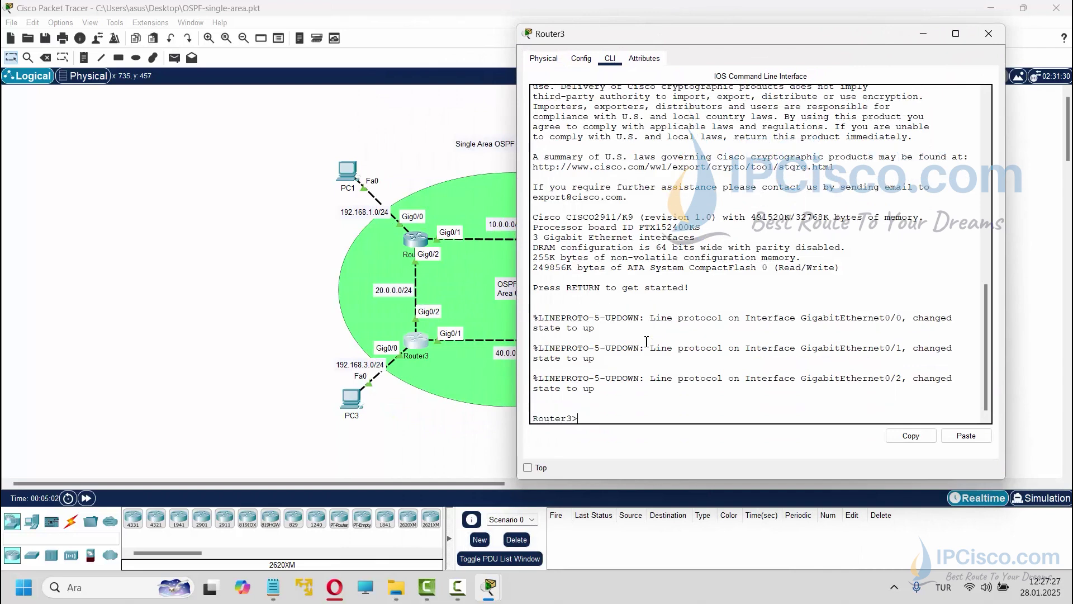
{"action": "key", "text": "Return"}
{"action": "type", "text": "en"}
{"action": "key", "text": "Return"}
{"action": "type", "text": "conf t"}
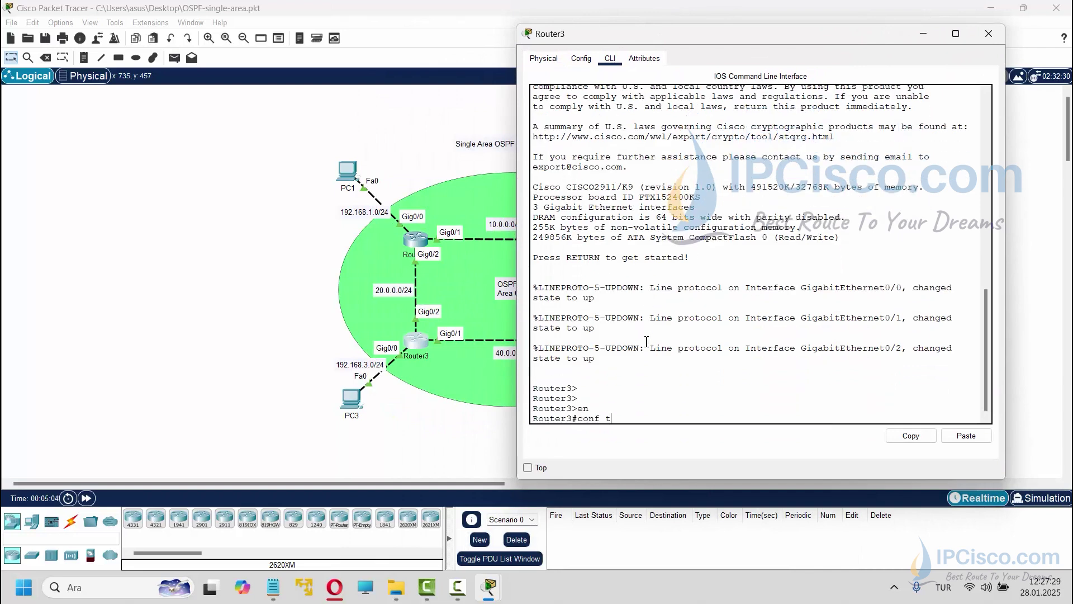
{"action": "key", "text": "Return"}
Start OSPF process 1 on Router3.
{"action": "type", "text": "rou"}
{"action": "key", "text": "Tab"}
{"action": "type", "text": "od"}
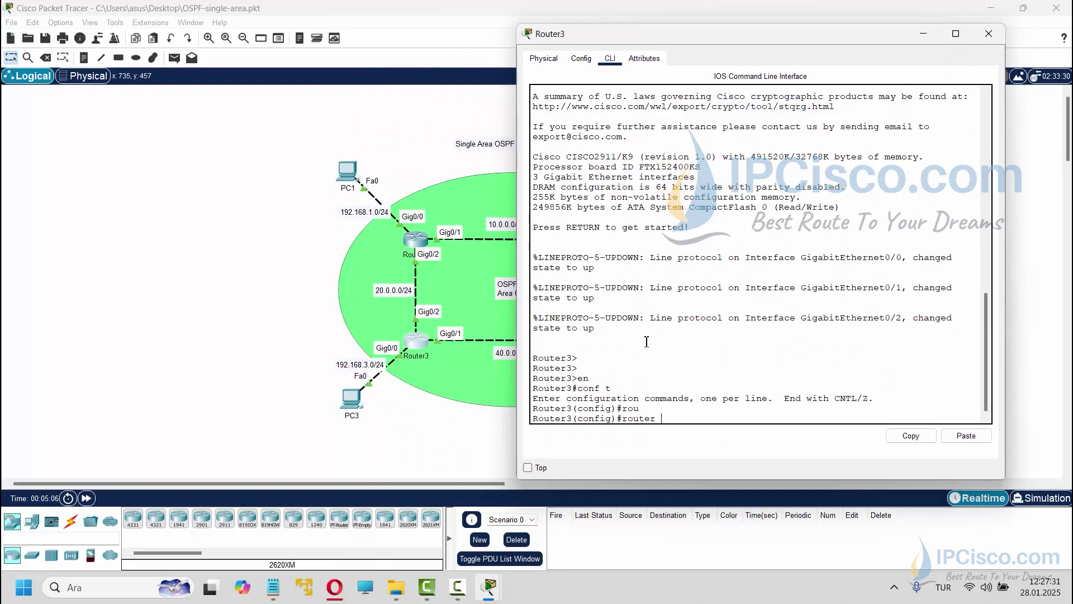
{"action": "key", "text": "Tab"}
{"action": "key", "text": "BackSpace"}
{"action": "type", "text": "s"}
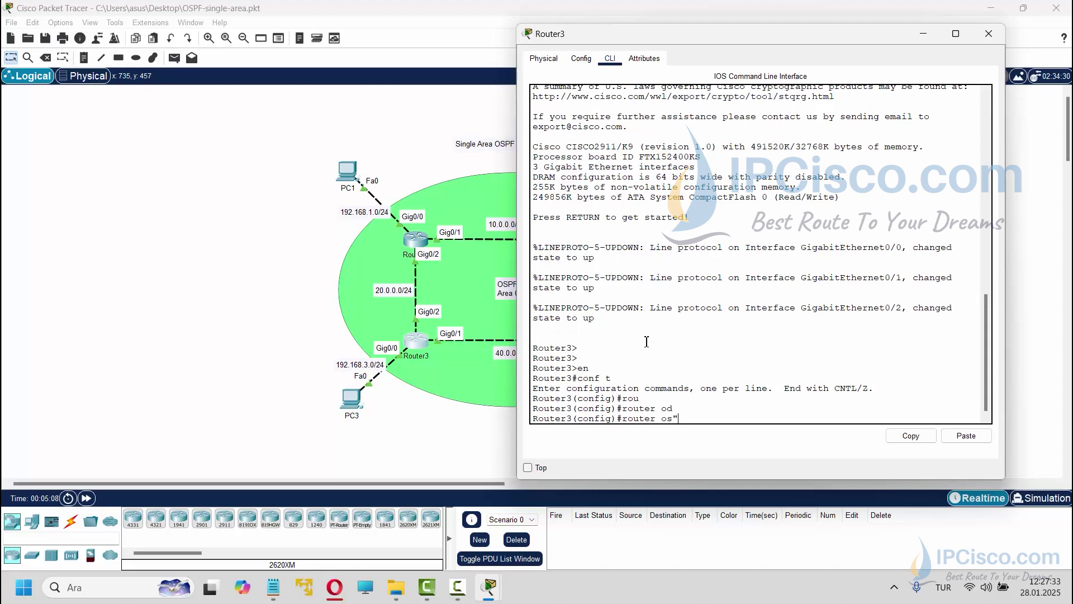
{"action": "key", "text": "Tab"}
{"action": "type", "text": "1"}
{"action": "key", "text": "Return"}
Set Router3's OSPF router ID to 3.3.3.3.
{"action": "type", "text": "router)#rou"}
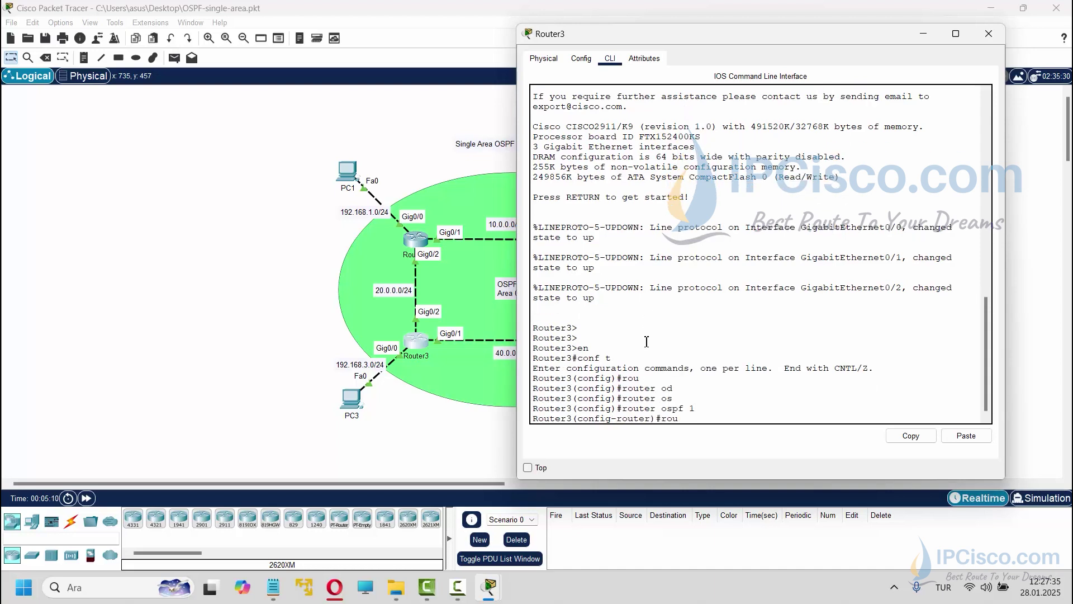
{"action": "key", "text": "Tab"}
{"action": "type", "text": "3.3.3.3"}
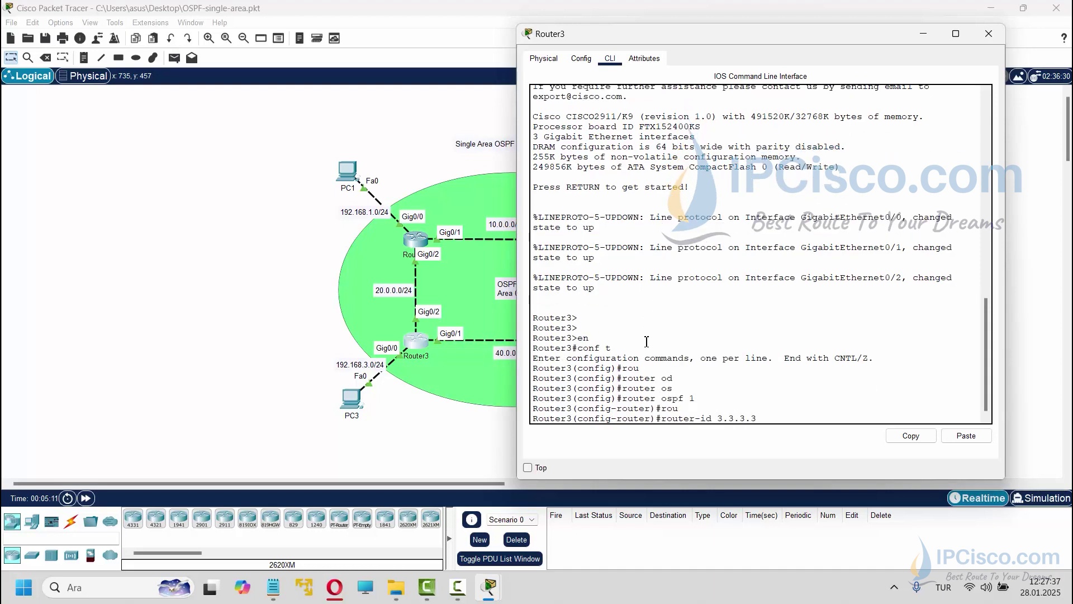
{"action": "key", "text": "Return"}
Advertise networks 192.168.3.0, 20.0.0.0 and 40.0.0.0 with wildcard mask 0.0.0.255 in area 0 on Router3.
{"action": "type", "text": "network"}
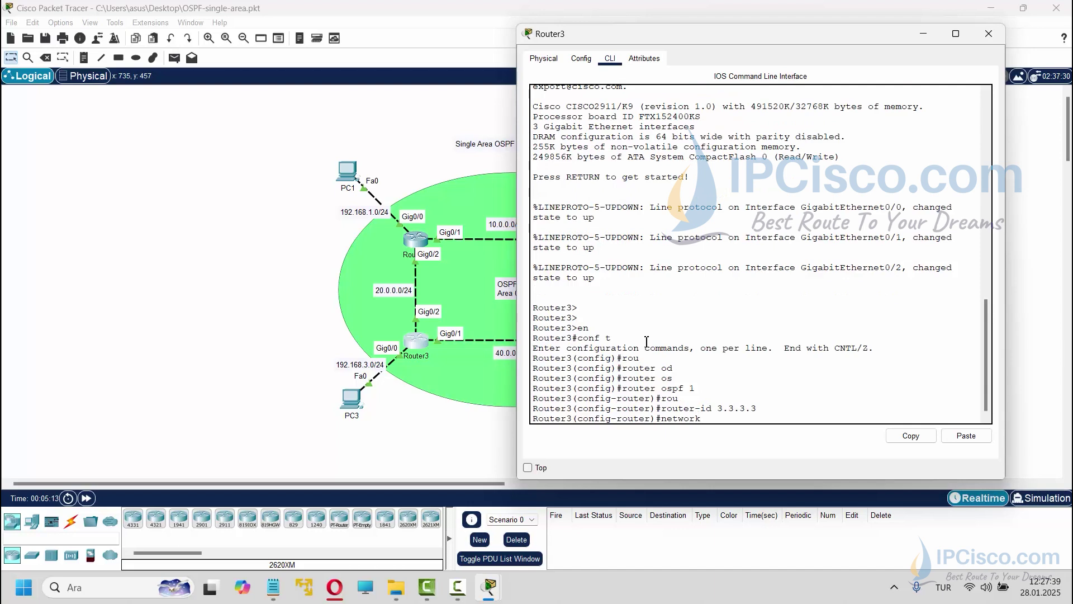
{"action": "type", "text": " 192.168.3.0 0.0.0.255 area 0"}
{"action": "key", "text": "Return"}
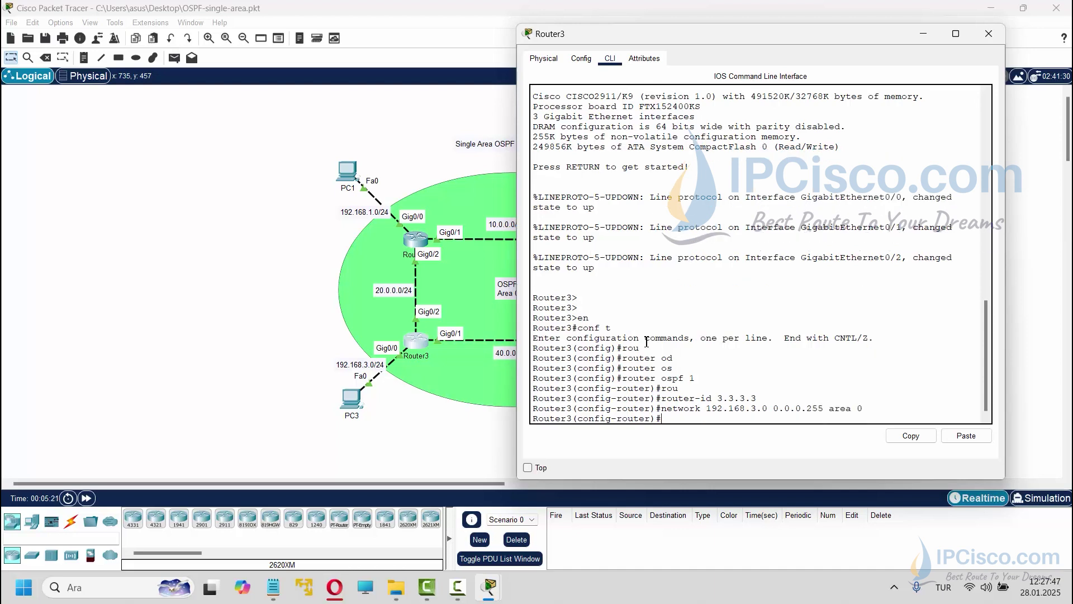
{"action": "type", "text": "network 20.0.0.0 0.0.0."}
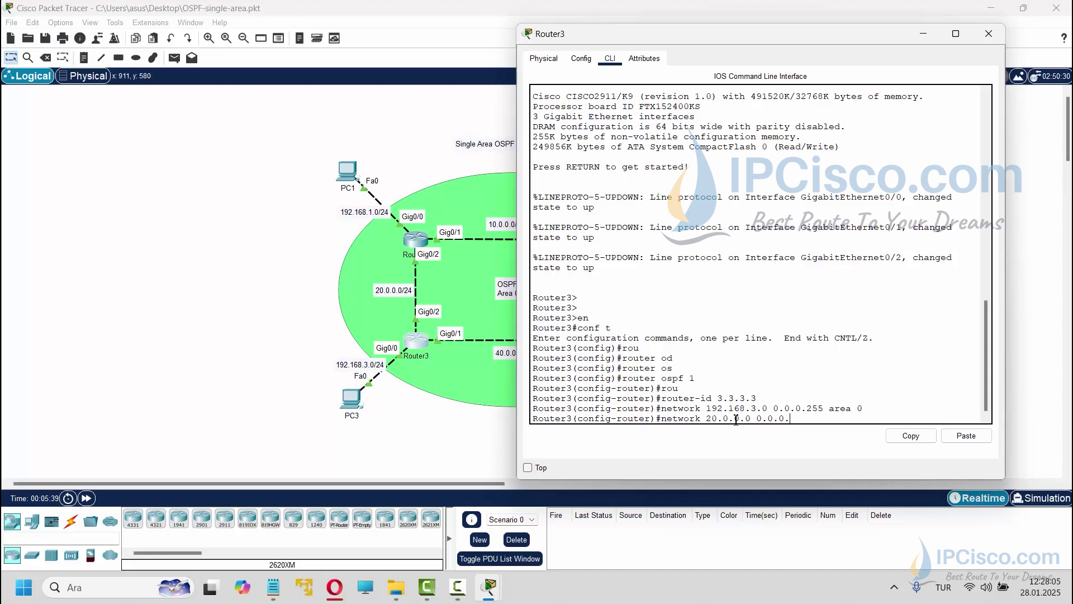
{"action": "type", "text": "255 area 0"}
{"action": "key", "text": "Return"}
{"action": "key", "text": "Return"}
{"action": "type", "text": "network"}
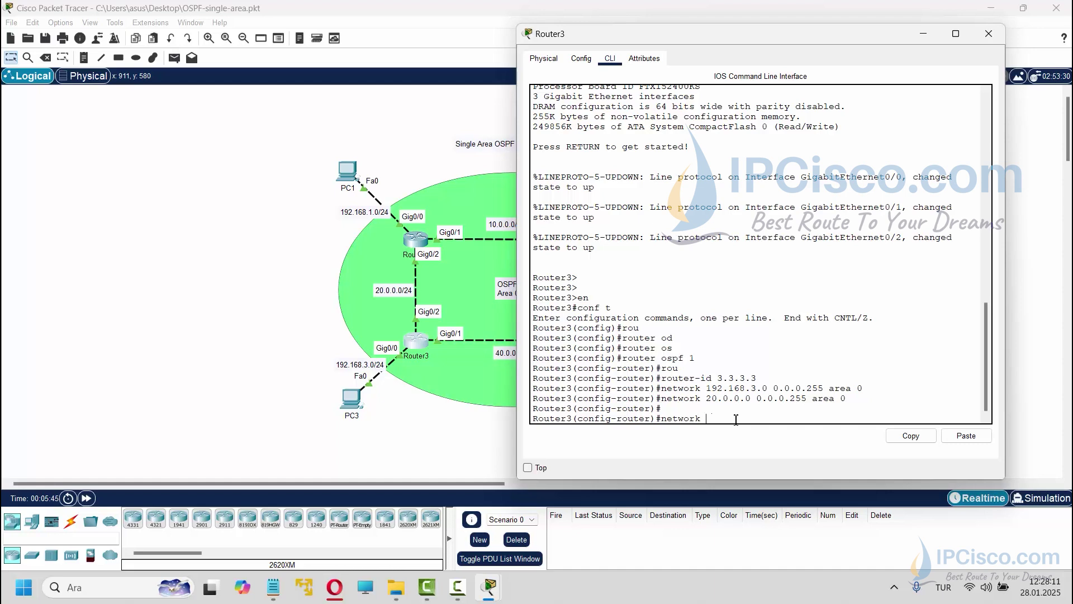
{"action": "type", "text": " 40.0.0.0"}
{"action": "key", "text": "BackSpace"}
{"action": "type", "text": ".0 0.0.0.255 area 0"}
{"action": "key", "text": "Return"}
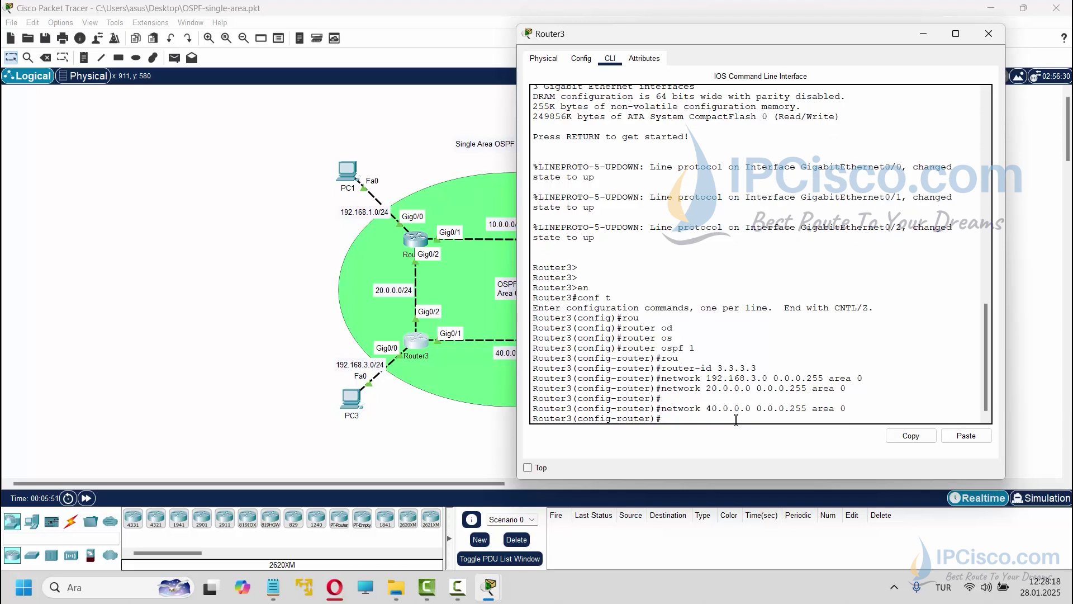
Leave configuration mode on Router3, save its configuration with write, and minimize its window.
{"action": "key", "text": "Return"}
{"action": "type", "text": "end"}
{"action": "key", "text": "Return"}
{"action": "key", "text": "Return"}
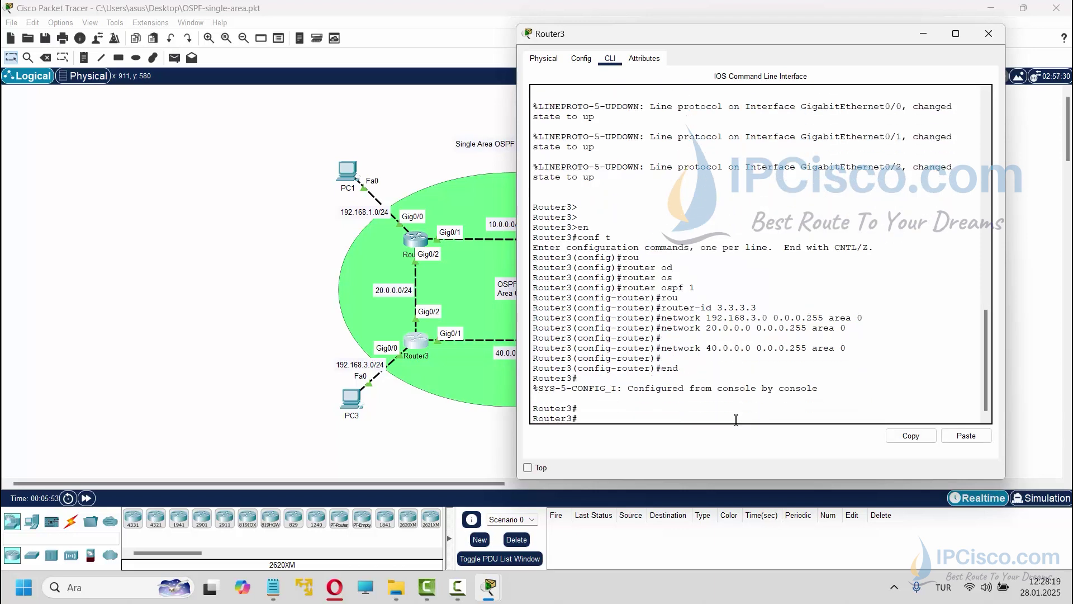
{"action": "type", "text": "wt"}
{"action": "key", "text": "Tab"}
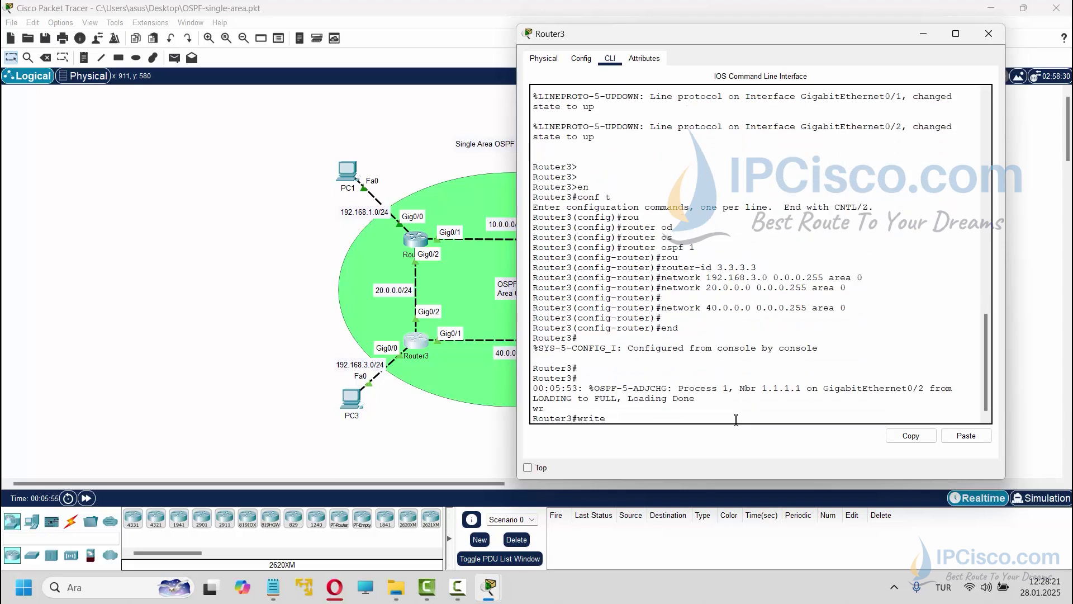
{"action": "key", "text": "Return"}
{"action": "key", "text": "Return"}
{"action": "key", "text": "Return"}
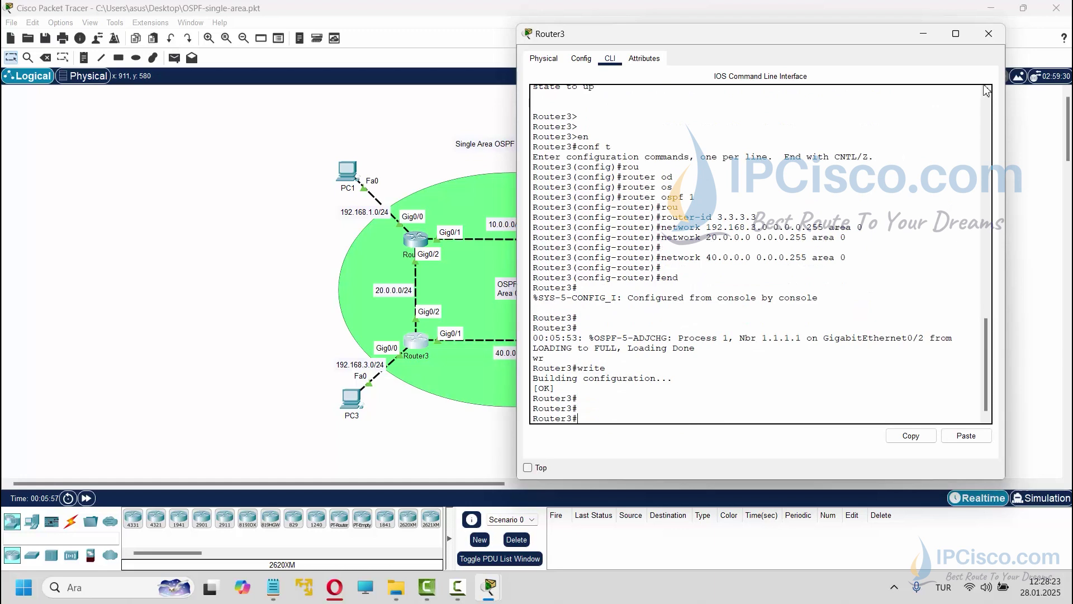
{"action": "left_click", "coordinate": [924, 34]}
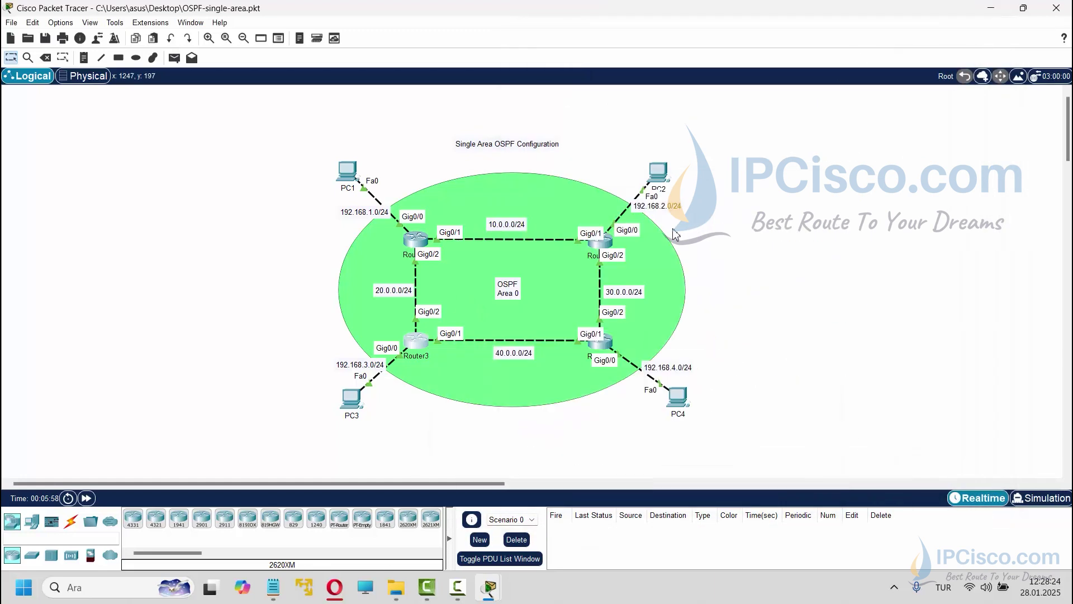
Open Router4's command line and enter global configuration mode.
{"action": "left_click", "coordinate": [613, 347]}
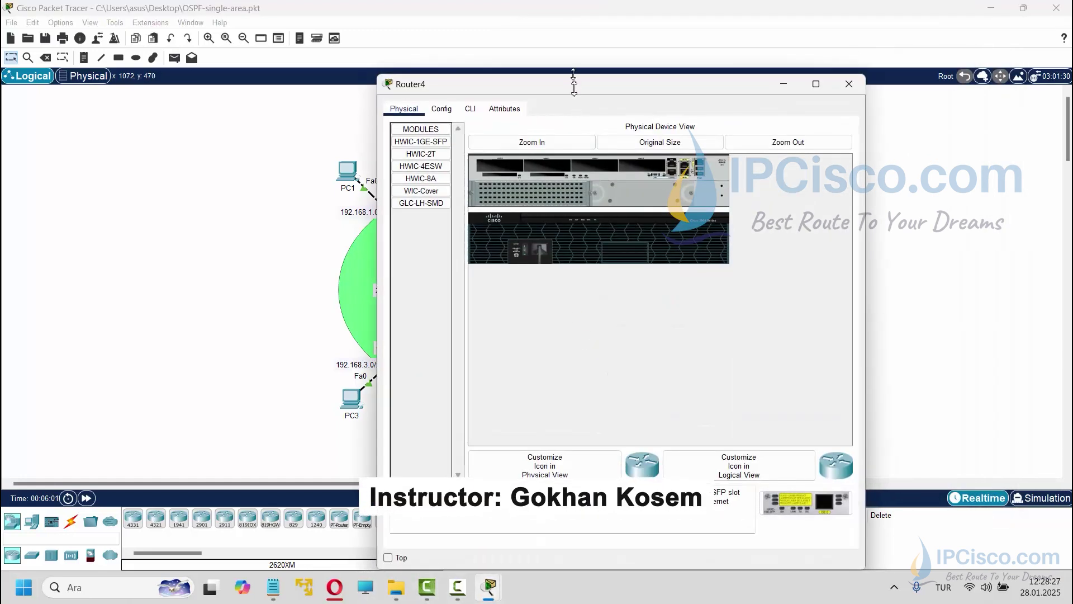
{"action": "left_click_drag", "start_coordinate": [579, 105], "coordinate": [250, 62]}
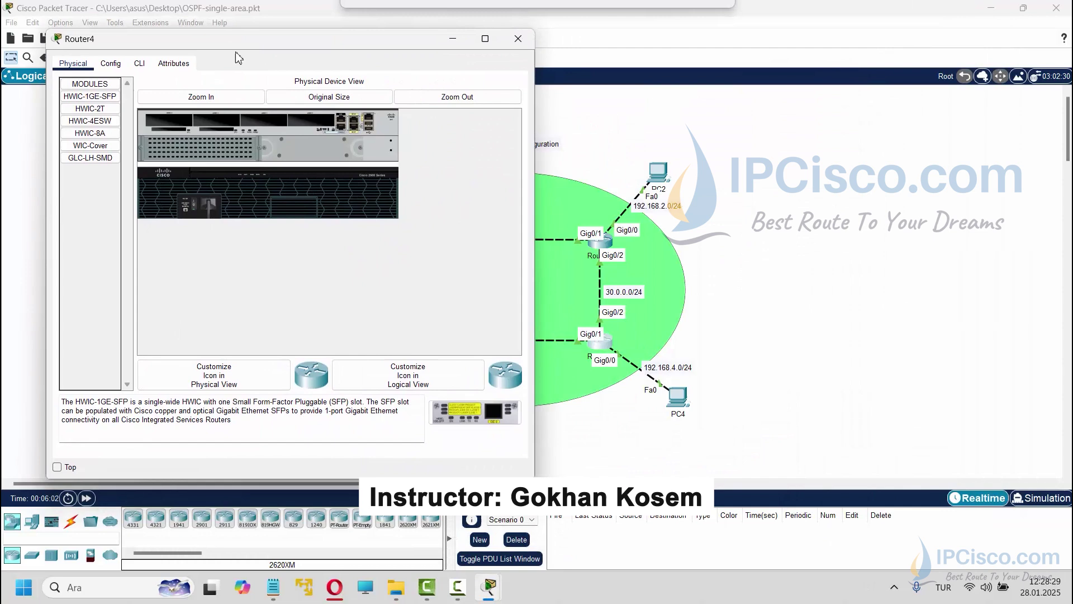
{"action": "left_click", "coordinate": [139, 63]}
{"action": "key", "text": "Return"}
{"action": "key", "text": "Return"}
{"action": "key", "text": "Return"}
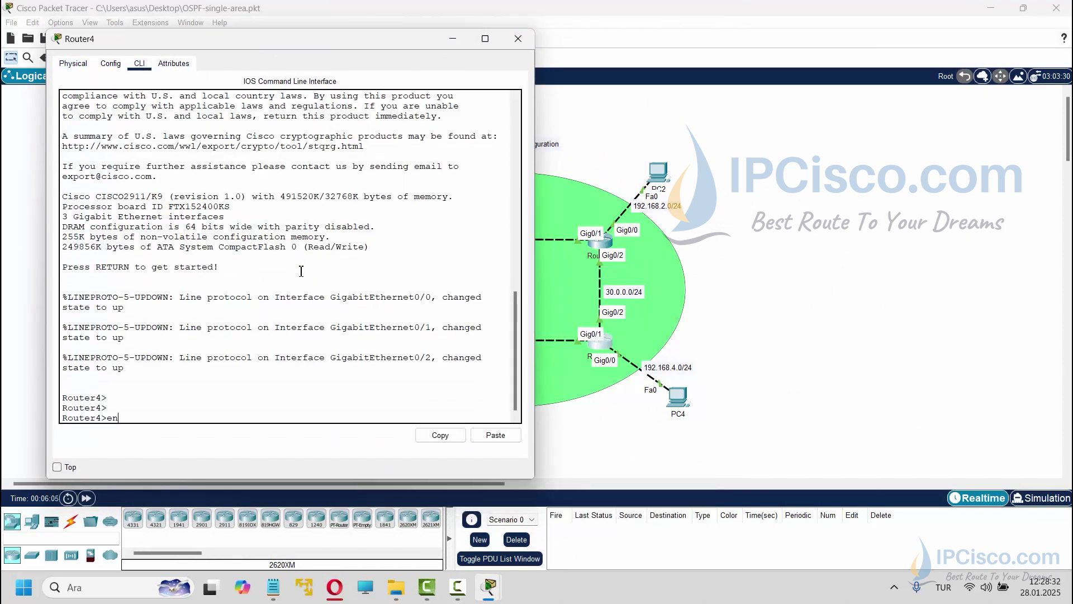
{"action": "type", "text": "en"}
{"action": "key", "text": "Return"}
{"action": "type", "text": "conf t"}
{"action": "key", "text": "Return"}
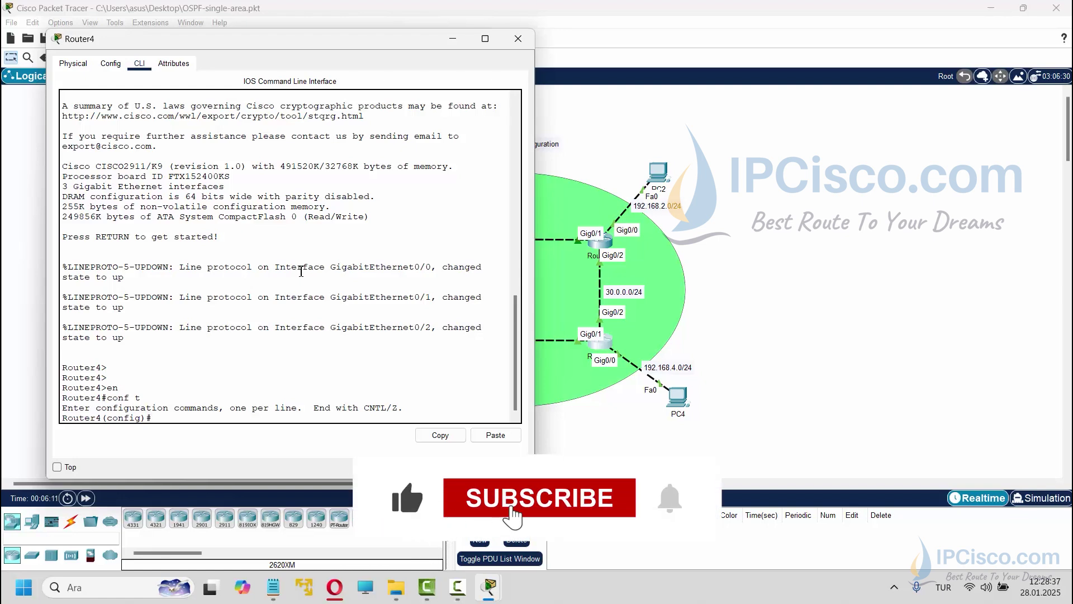
Start OSPF process 1 on Router4.
{"action": "type", "text": "rou"}
{"action": "key", "text": "Tab"}
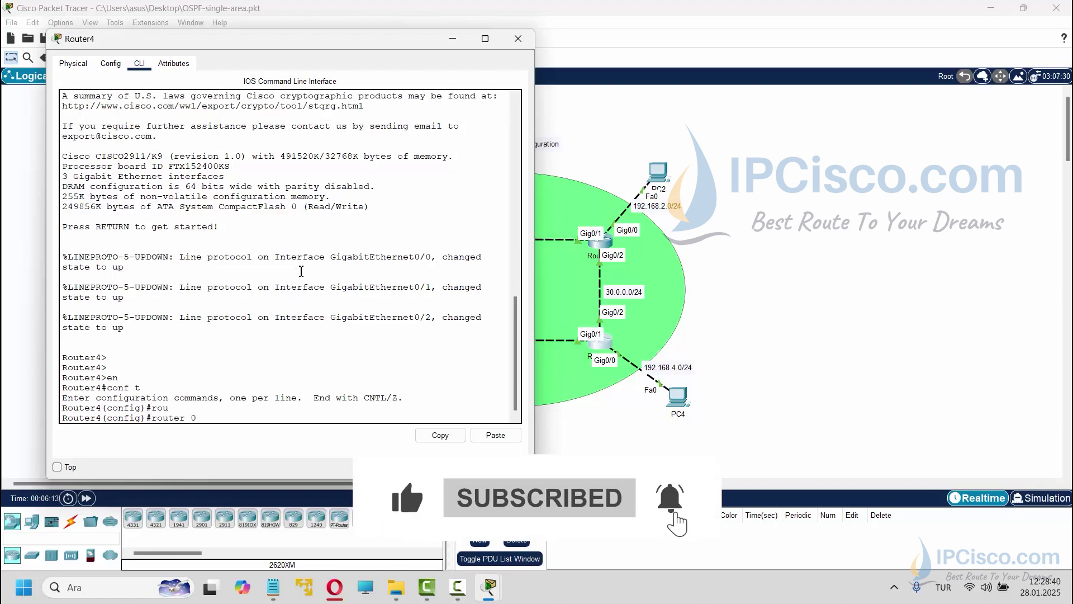
{"action": "type", "text": "0"}
{"action": "key", "text": "Tab"}
{"action": "key", "text": "BackSpace"}
{"action": "type", "text": "os"}
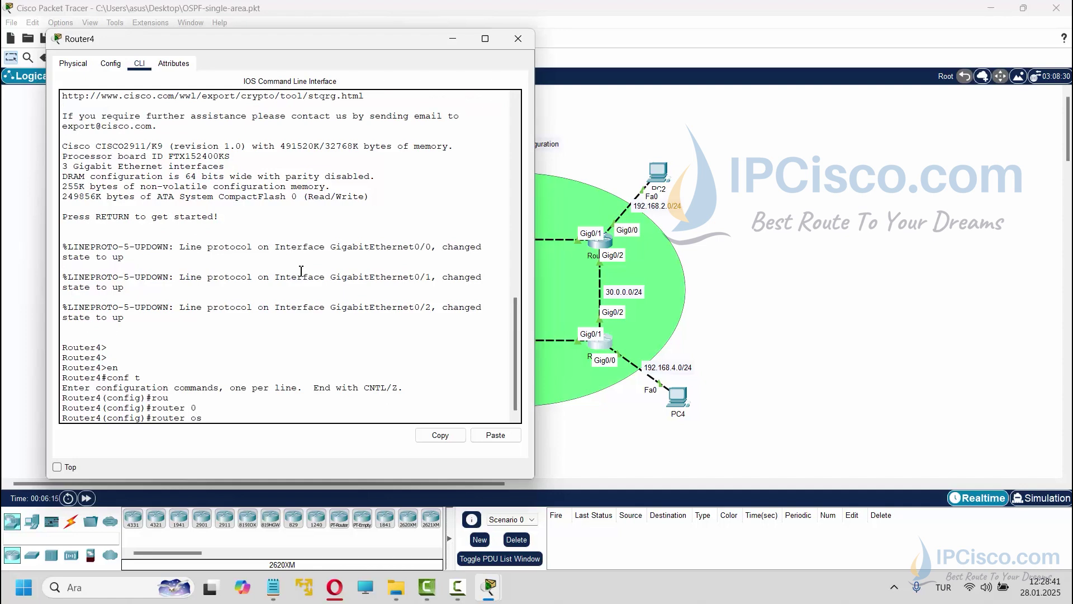
{"action": "key", "text": "Tab"}
{"action": "type", "text": "1"}
{"action": "key", "text": "Return"}
Set Router4's OSPF router ID to 4.4.4.4.
{"action": "type", "text": "ro"}
{"action": "key", "text": "Tab"}
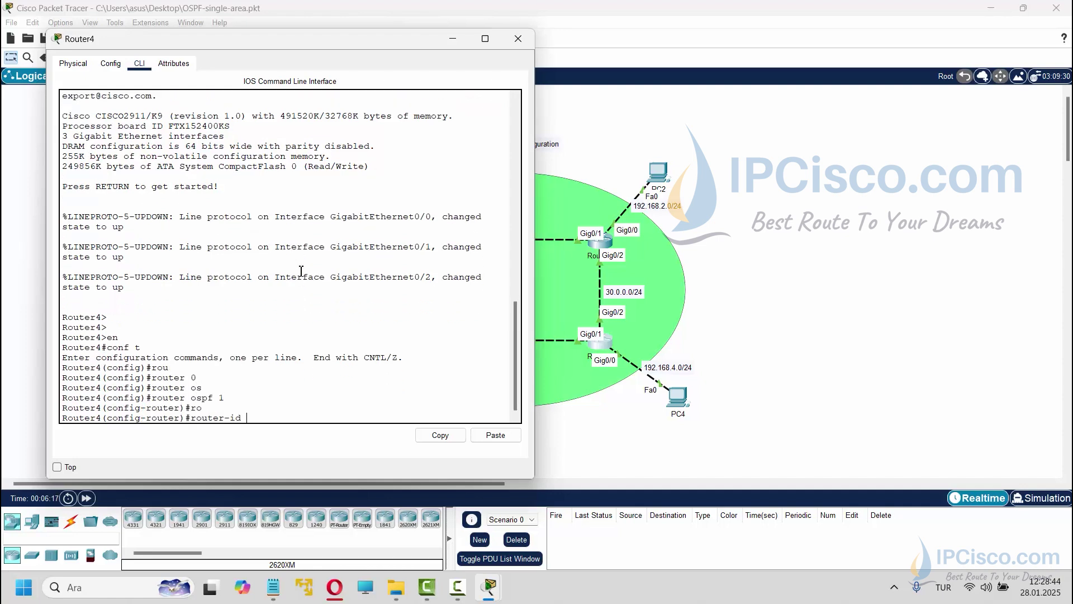
{"action": "type", "text": "4.4.4.4"}
{"action": "key", "text": "Return"}
Advertise networks 192.168.4.0, 30.0.0.0 and 40.0.0.0 with wildcard mask 0.0.0.255 in area 0 on Router4.
{"action": "type", "text": "network"}
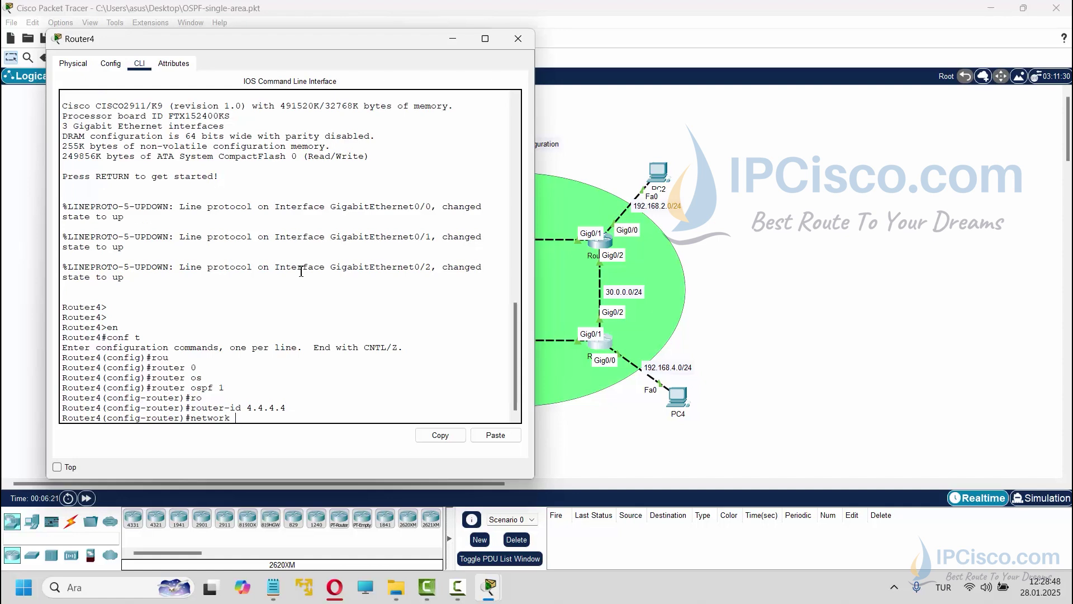
{"action": "type", "text": " 192"}
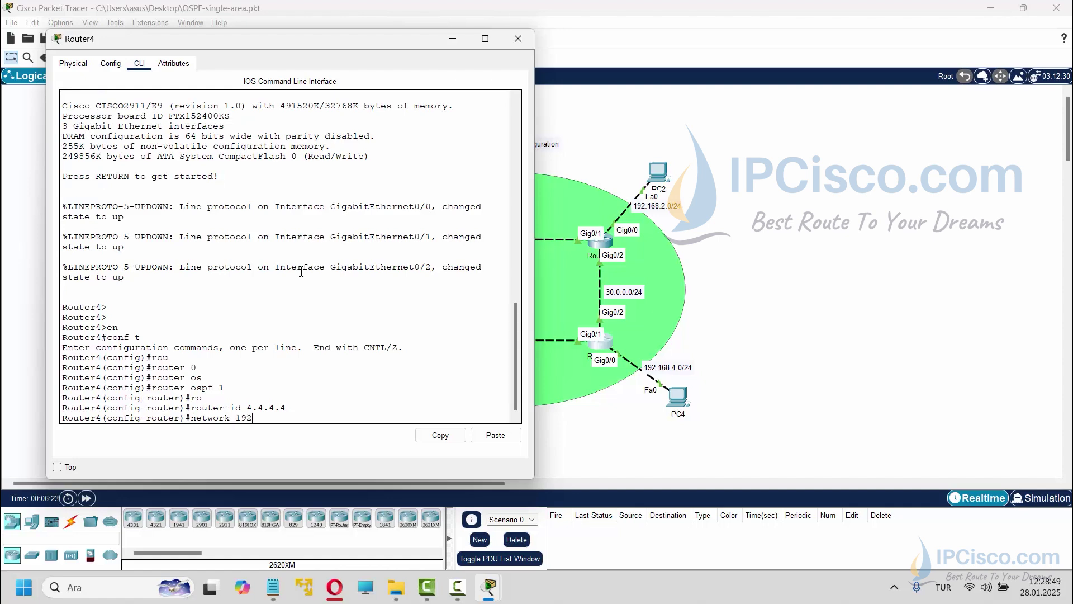
{"action": "type", "text": ".168.4.0 0.0.0.255 area 0"}
{"action": "key", "text": "Return"}
{"action": "type", "text": "network"}
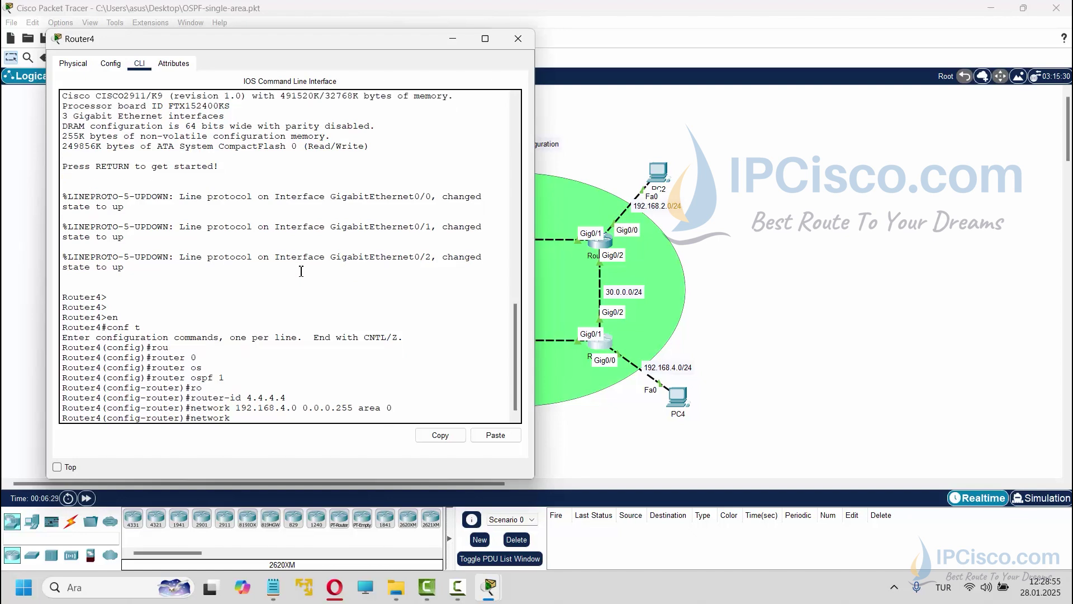
{"action": "type", "text": " 30.0.0.0 0.0.0.255 area 0"}
{"action": "key", "text": "Return"}
{"action": "type", "text": "network"}
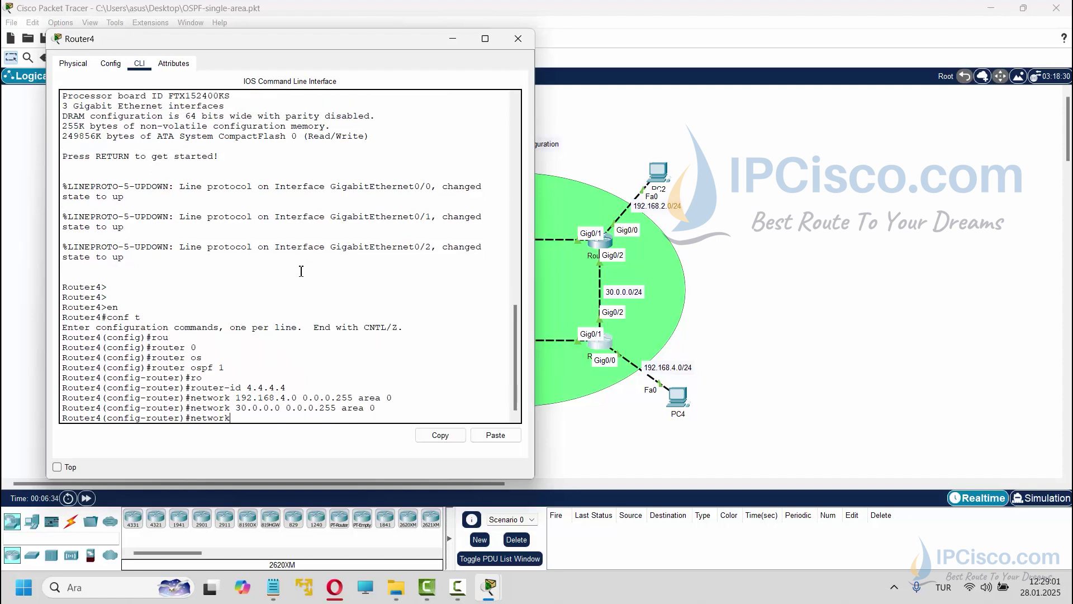
{"action": "mouse_move", "coordinate": [384, 46]}
{"action": "left_mouse_down"}
{"action": "mouse_move", "coordinate": [330, 46]}
{"action": "mouse_move", "coordinate": [402, 41]}
{"action": "left_mouse_up"}
{"action": "type", "text": "40.0.0"}
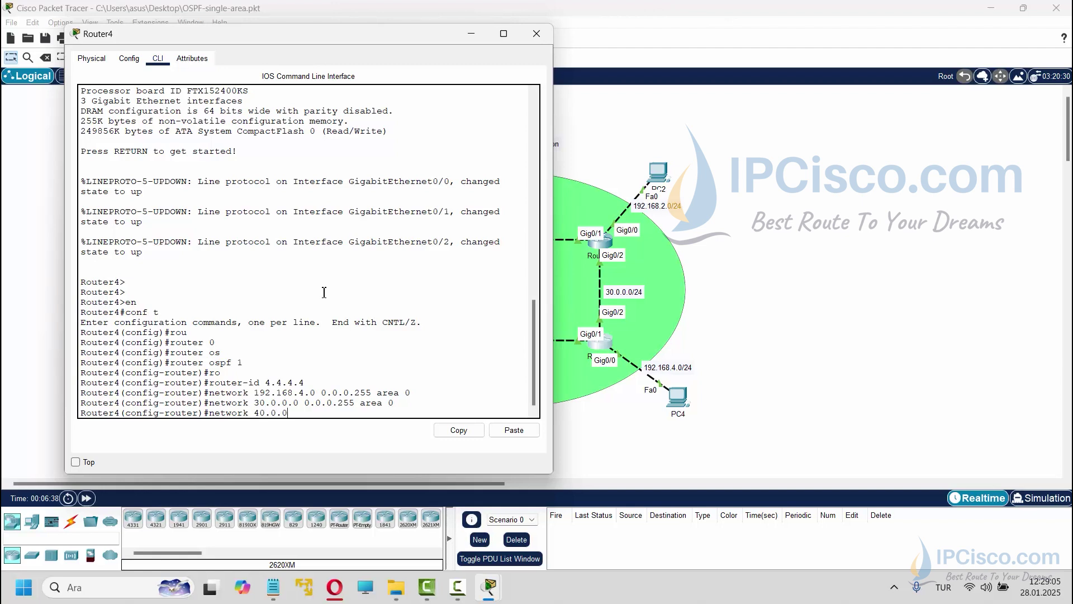
{"action": "type", "text": ".0 0.0.0.255 area 0"}
{"action": "key", "text": "Return"}
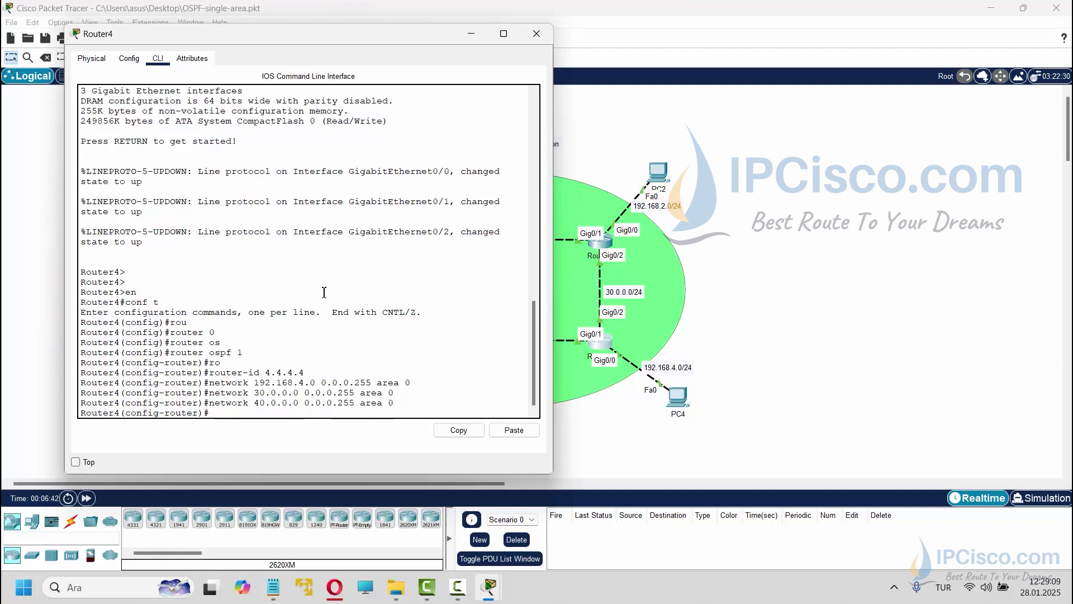
Leave configuration mode on Router4, save its configuration with write, and return to the topology.
{"action": "key", "text": "Return"}
{"action": "type", "text": "end"}
{"action": "key", "text": "Return"}
{"action": "type", "text": "wr"}
{"action": "key", "text": "Tab"}
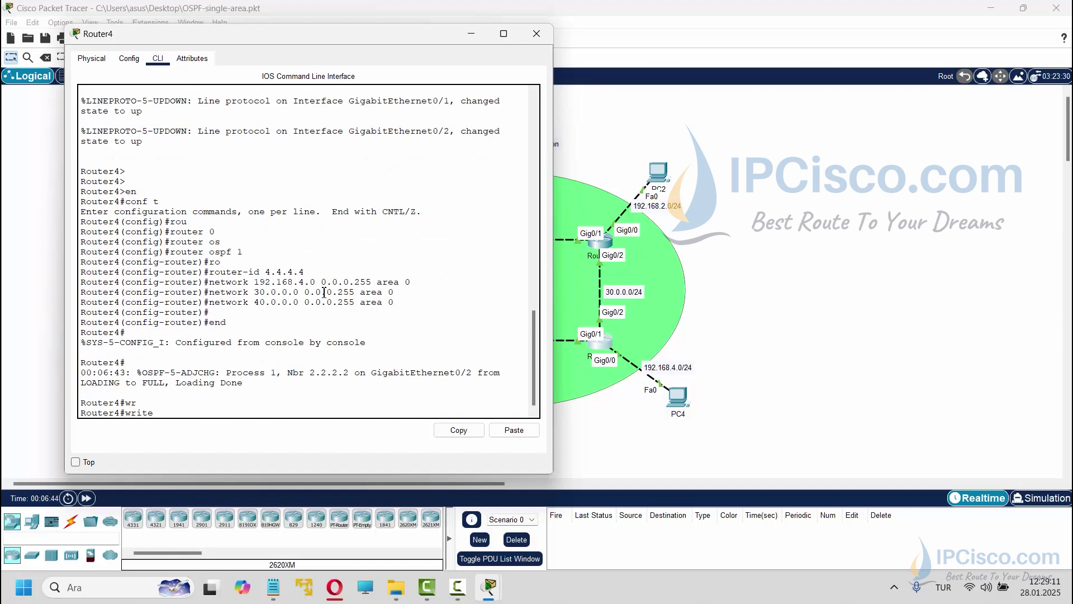
{"action": "key", "text": "Return"}
{"action": "key", "text": "Return"}
{"action": "key", "text": "Return"}
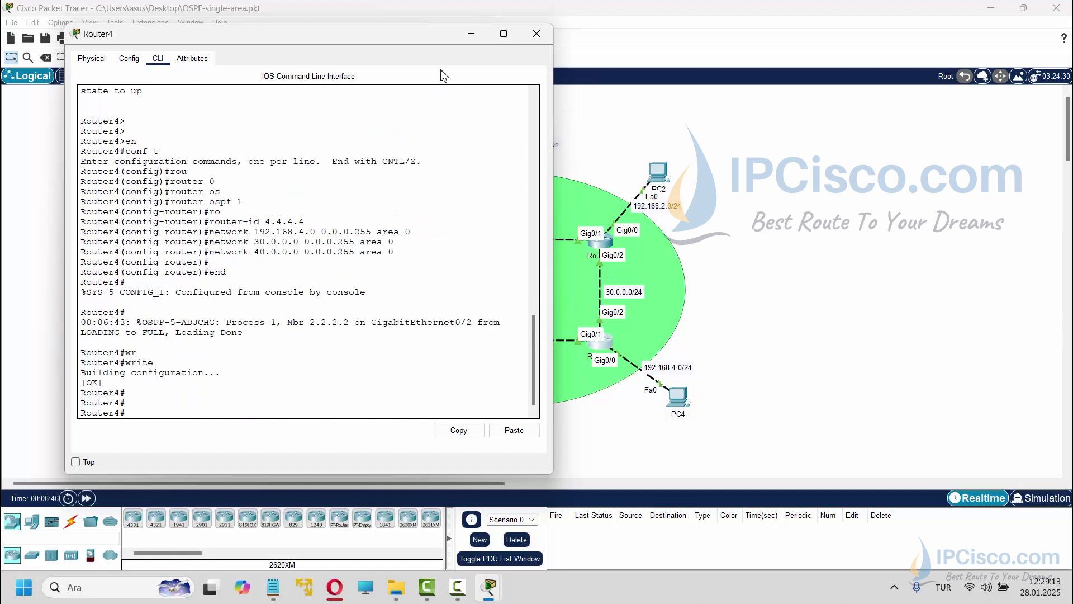
{"action": "left_click", "coordinate": [775, 228]}
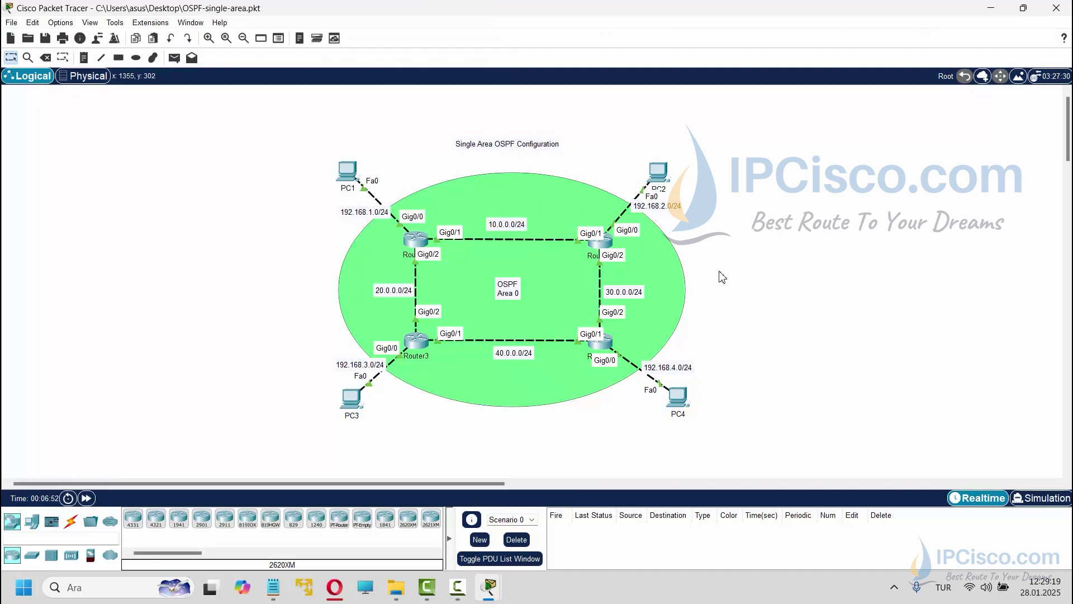
Run show ip protocols on Router1 and examine the routing protocol and the networks it routes for.
{"action": "left_click", "coordinate": [416, 239]}
{"action": "left_click_drag", "start_coordinate": [702, 25], "coordinate": [712, 15]}
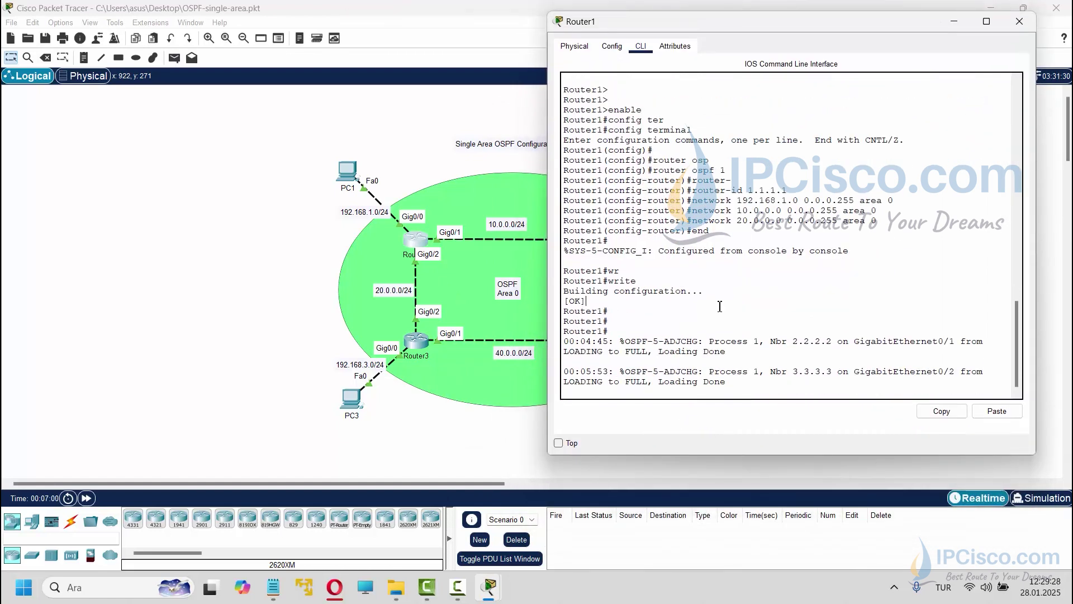
{"action": "key", "text": "Return"}
{"action": "key", "text": "Return"}
{"action": "type", "text": "show"}
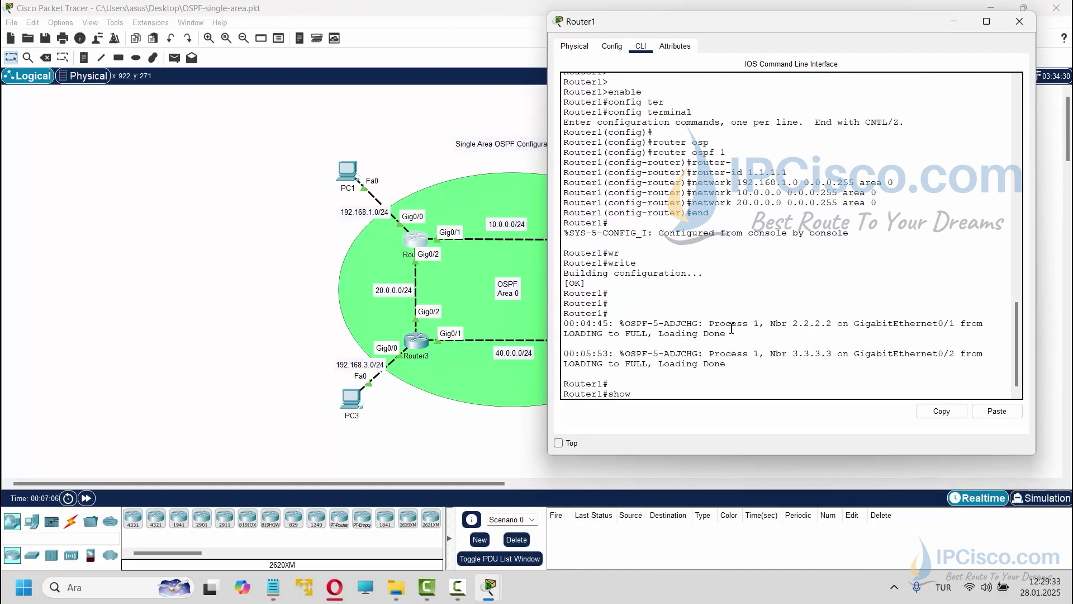
{"action": "type", "text": " ip pr"}
{"action": "type", "text": "oto"}
{"action": "key", "text": "Tab"}
{"action": "key", "text": "Return"}
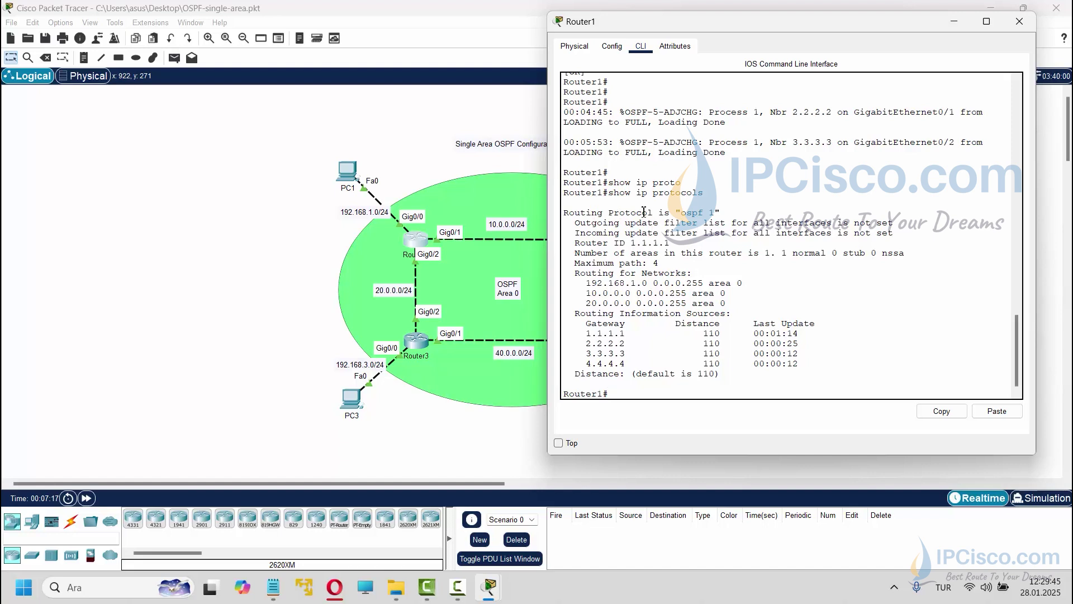
{"action": "left_click_drag", "start_coordinate": [716, 210], "coordinate": [681, 211]}
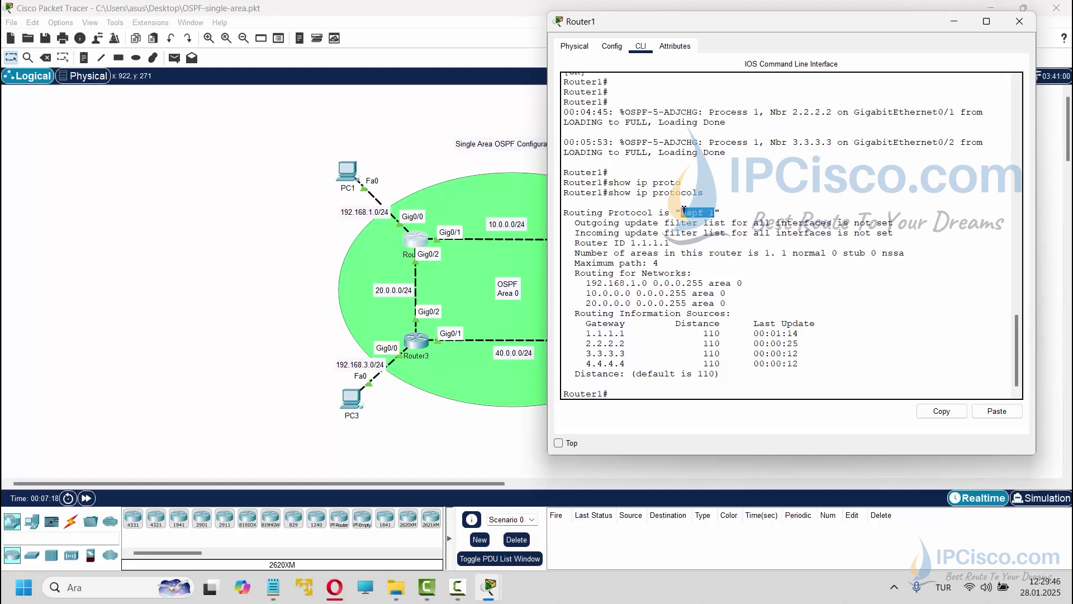
{"action": "left_click", "coordinate": [750, 242]}
{"action": "left_click_drag", "start_coordinate": [756, 258], "coordinate": [737, 303]}
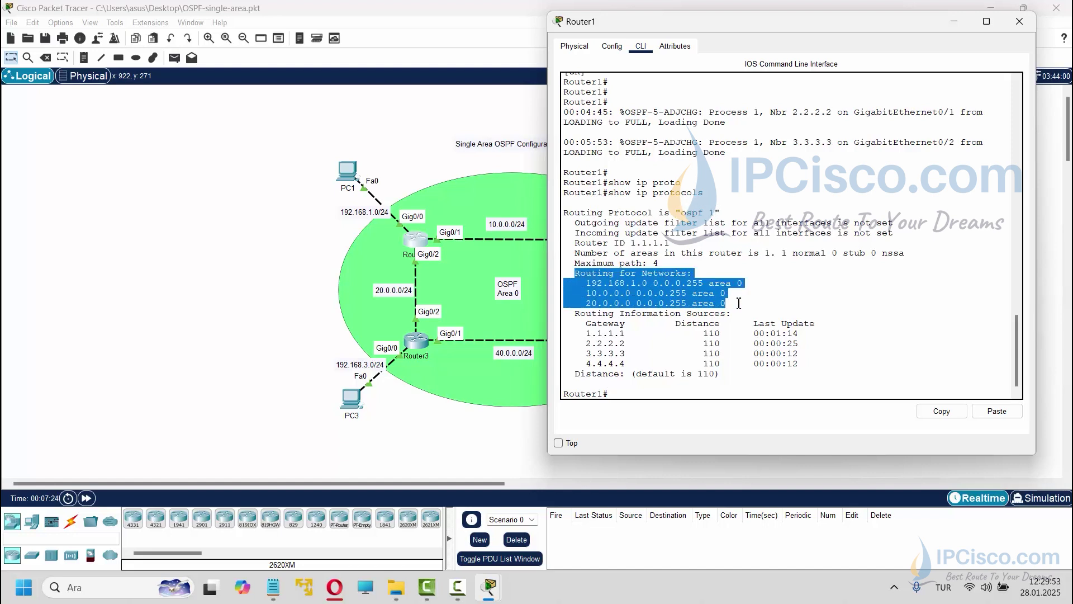
{"action": "left_click", "coordinate": [760, 305]}
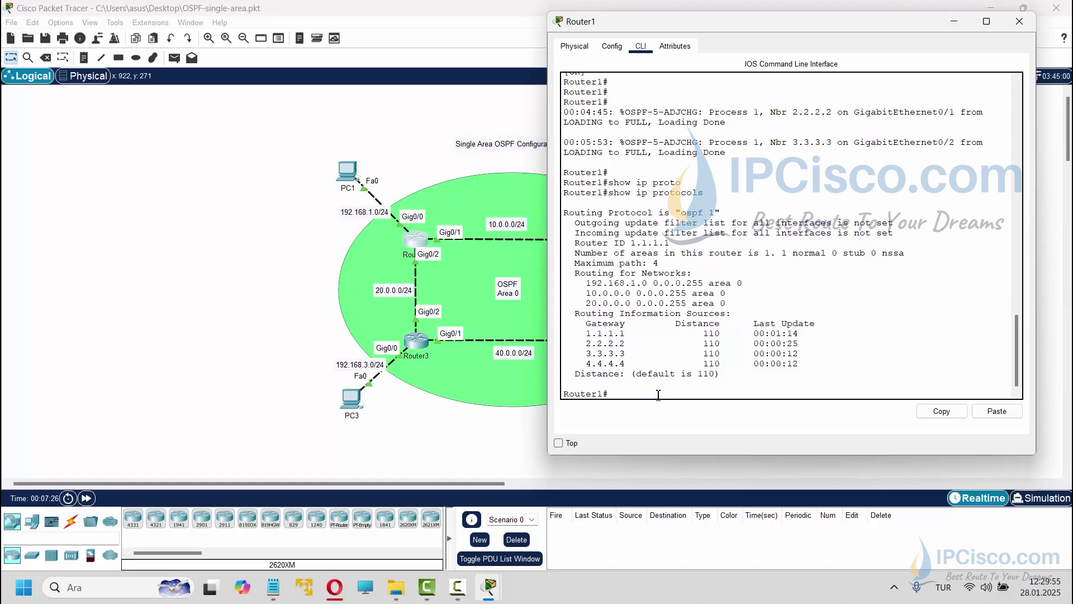
Run show ip ospf neighbor on Router1 and compare the neighbor list with the topology.
{"action": "type", "text": "show ip os"}
{"action": "key", "text": "Tab"}
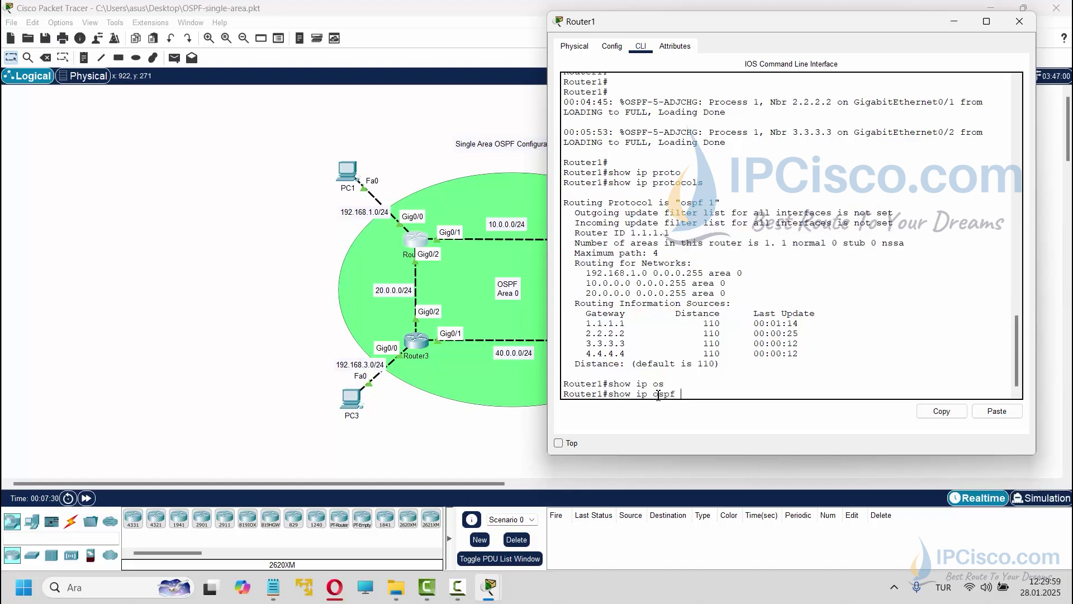
{"action": "type", "text": "ne"}
{"action": "key", "text": "Tab"}
{"action": "key", "text": "Return"}
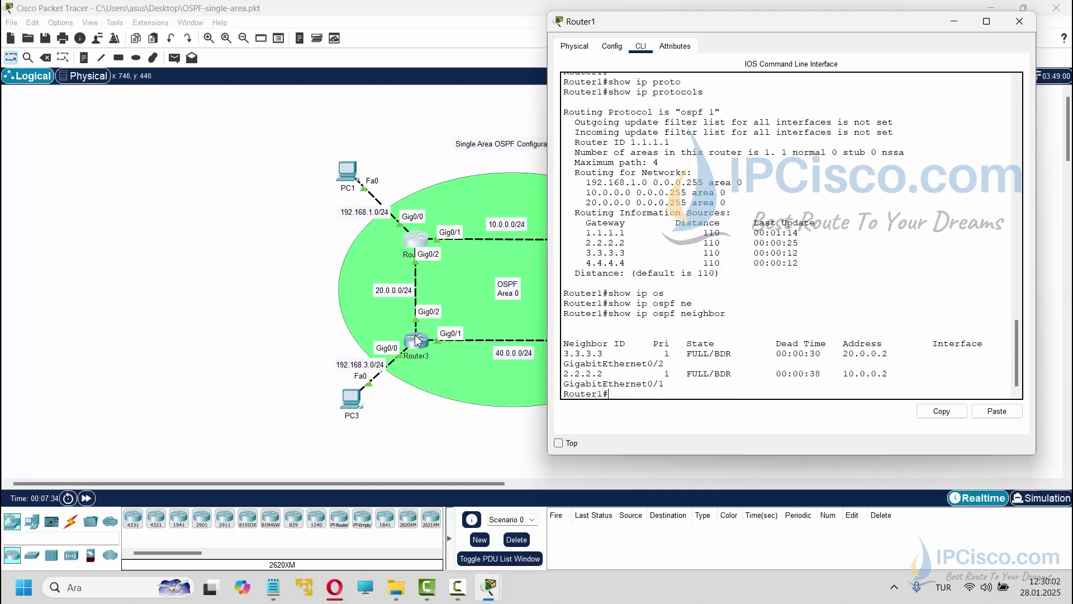
{"action": "left_click_drag", "start_coordinate": [678, 28], "coordinate": [797, 28]}
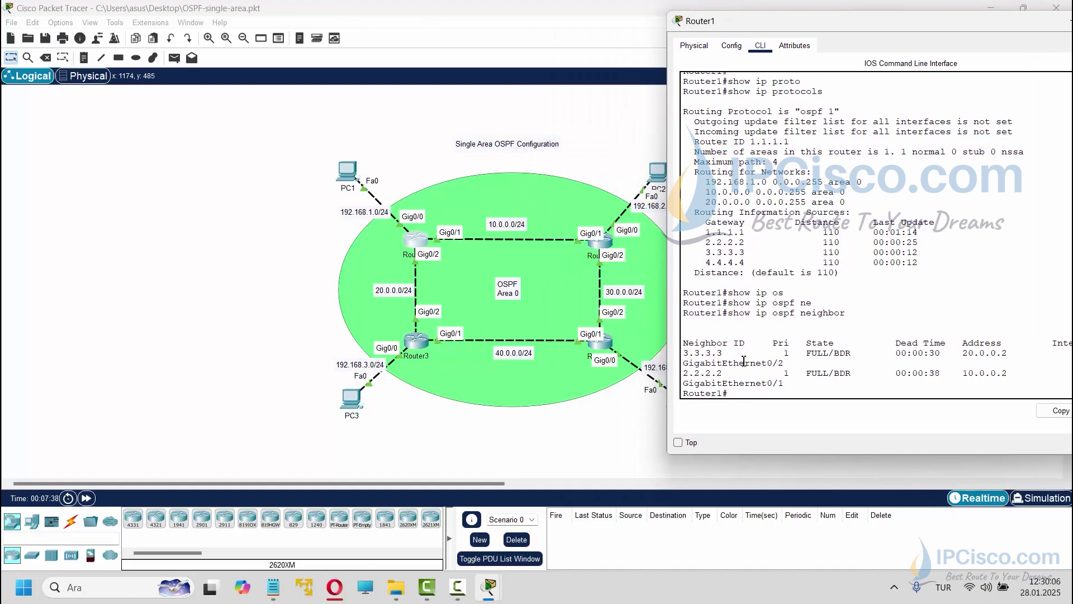
{"action": "left_click_drag", "start_coordinate": [869, 27], "coordinate": [743, 27]}
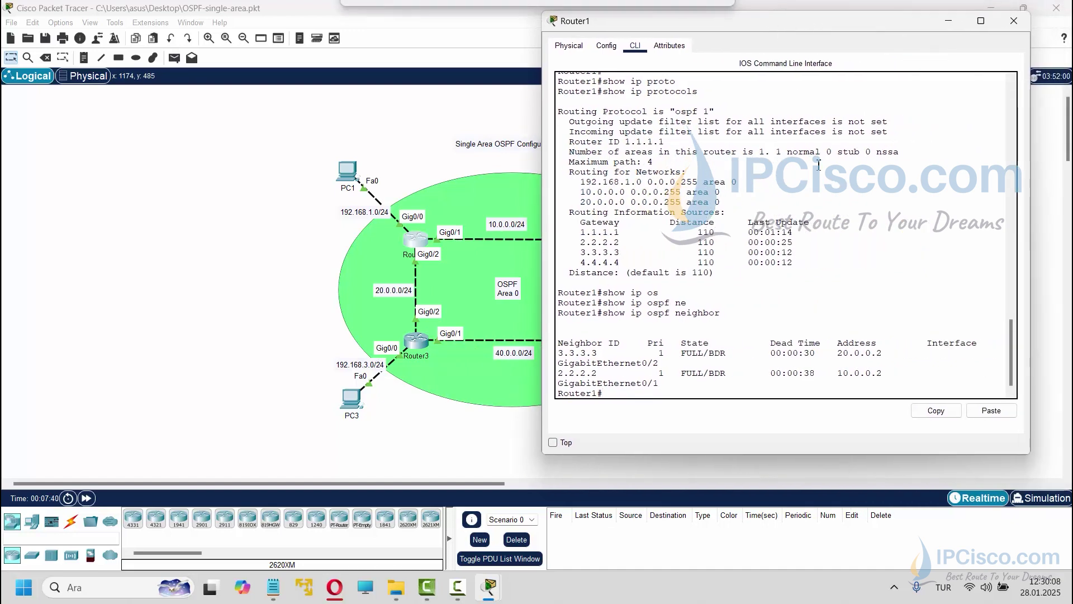
Run show ip ospf interface on Router1 and page through the OSPF details of its interfaces.
{"action": "key", "text": "Return"}
{"action": "key", "text": "Return"}
{"action": "type", "text": "s"}
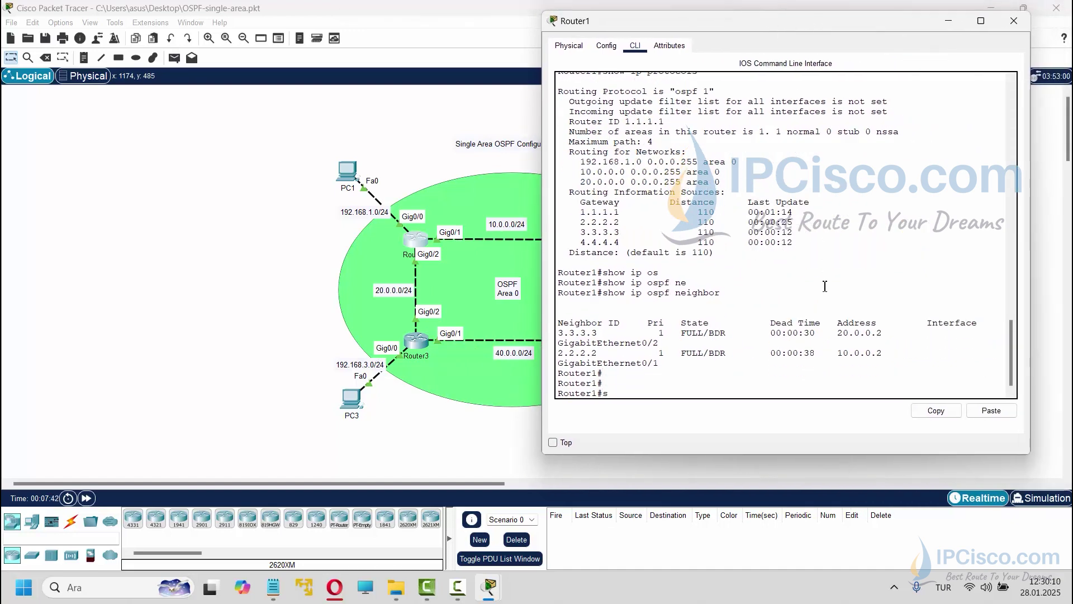
{"action": "type", "text": "how ip os"}
{"action": "key", "text": "Tab"}
{"action": "type", "text": "in"}
{"action": "key", "text": "Tab"}
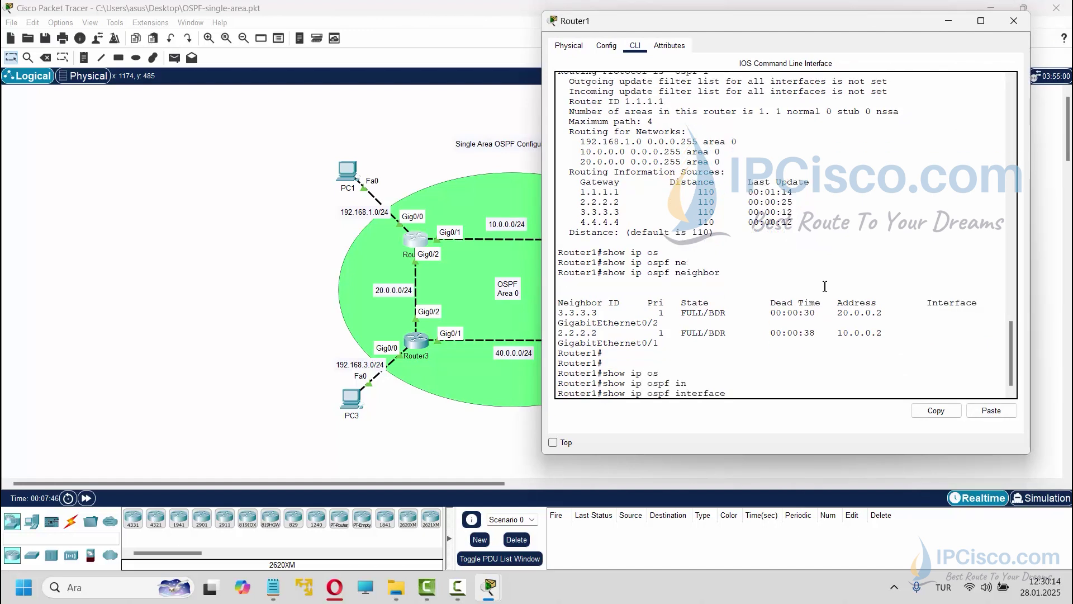
{"action": "key", "text": "Return"}
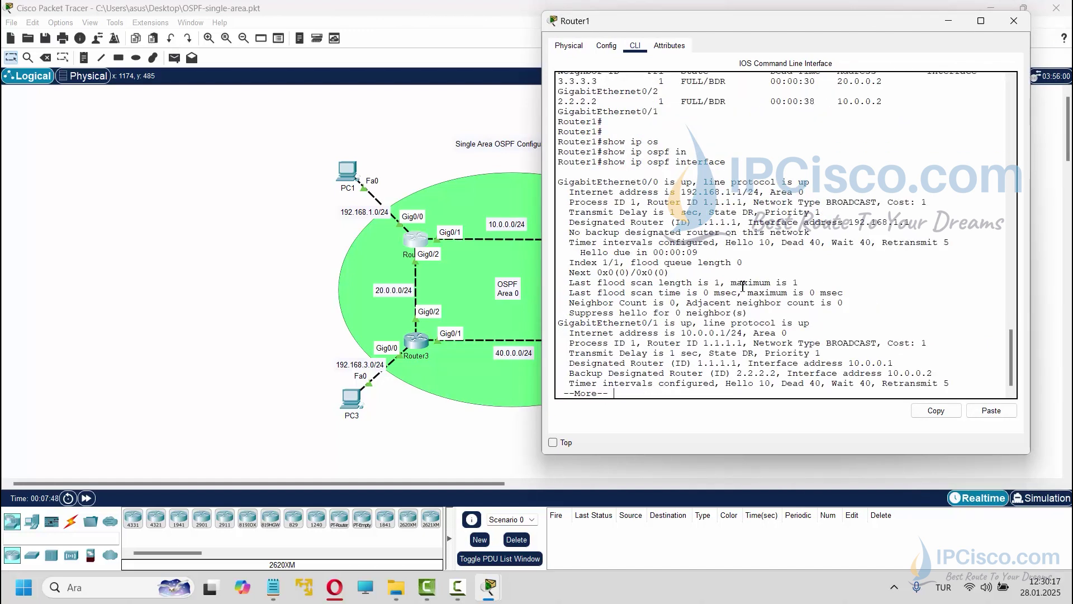
{"action": "key", "text": "space"}
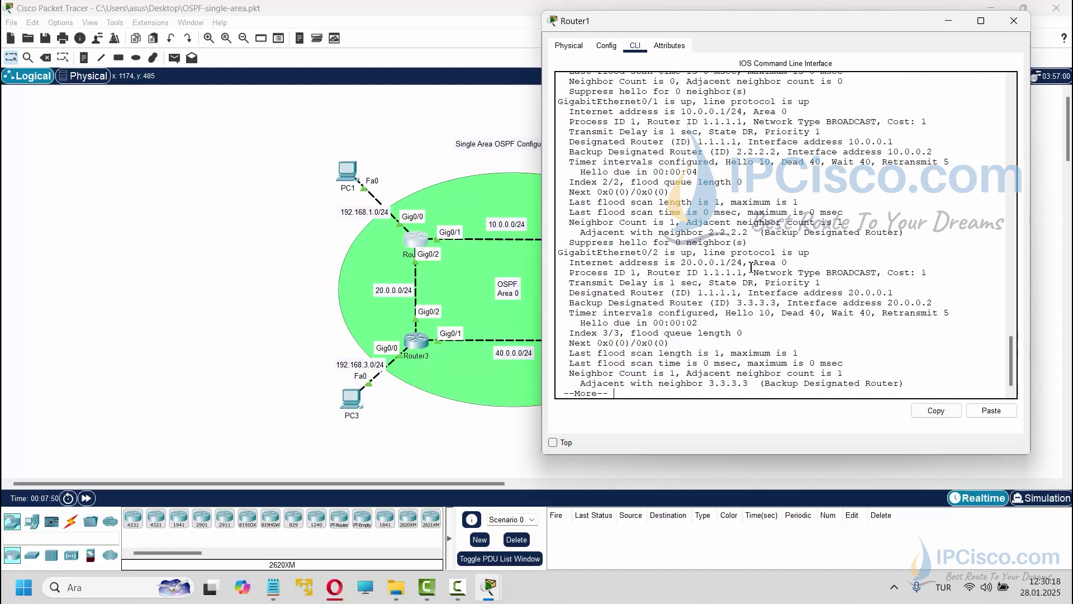
{"action": "scroll", "coordinate": [763, 255], "scroll_direction": "up", "scroll_amount": 5}
{"action": "scroll", "coordinate": [763, 252], "scroll_direction": "up", "scroll_amount": 1}
{"action": "scroll", "coordinate": [763, 252], "scroll_direction": "down", "scroll_amount": 5}
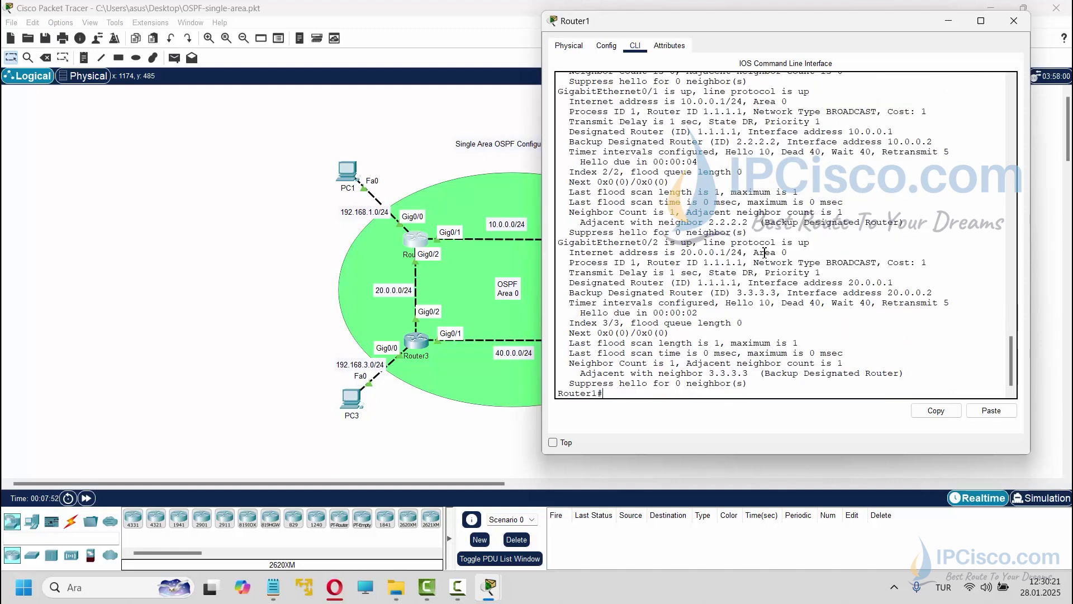
List the options of show ip ospf interface on Router1 and run show ip ospf interface brief.
{"action": "key", "text": "Up"}
{"action": "type", "text": "?"}
{"action": "type", "text": " br"}
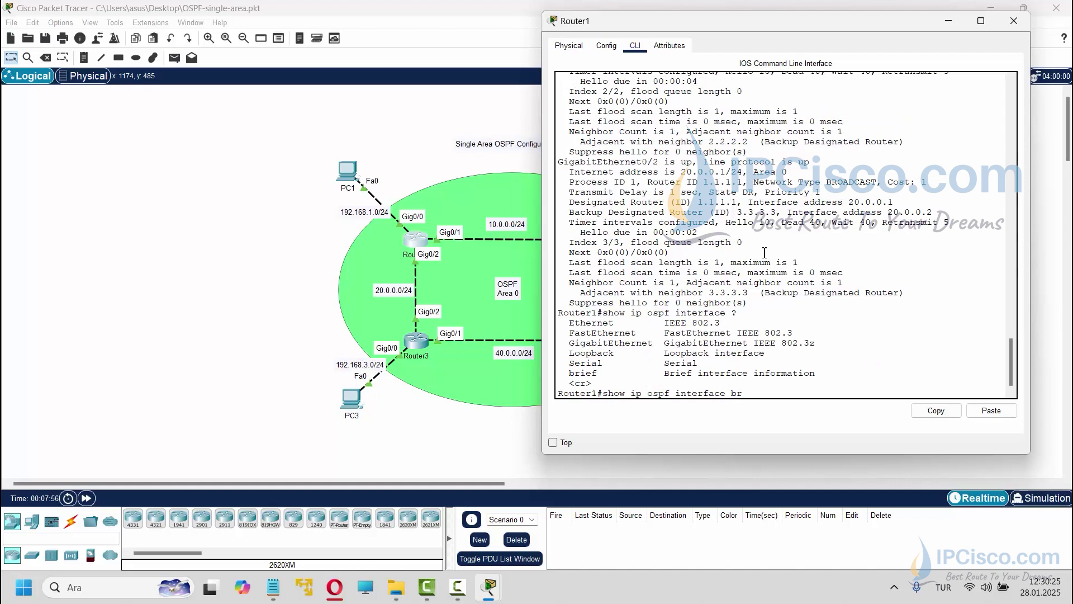
{"action": "key", "text": "Tab"}
{"action": "key", "text": "Return"}
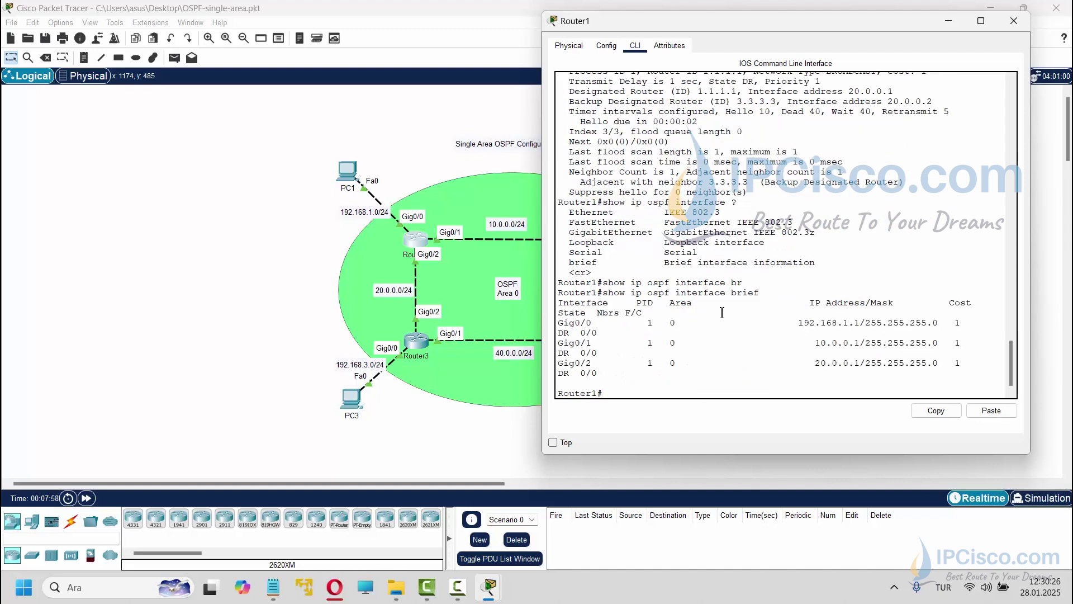
{"action": "key", "text": "Return"}
{"action": "key", "text": "Return"}
Run show ip route on Router1, page to the end and examine the routes learned through OSPF.
{"action": "type", "text": "sho"}
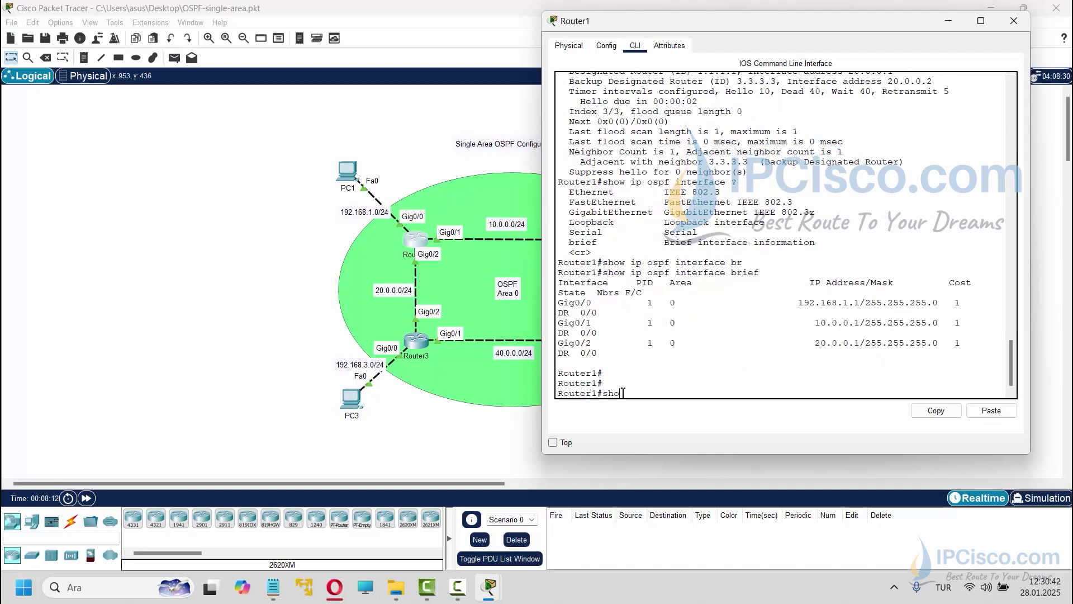
{"action": "type", "text": "w ip ro"}
{"action": "key", "text": "Tab"}
{"action": "key", "text": "Return"}
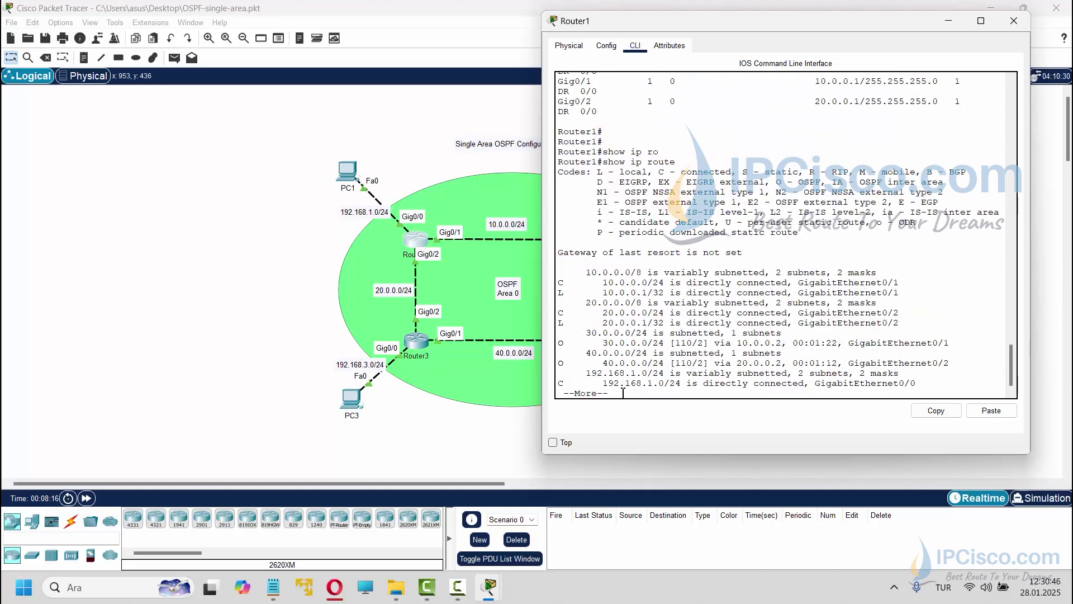
{"action": "key", "text": "space"}
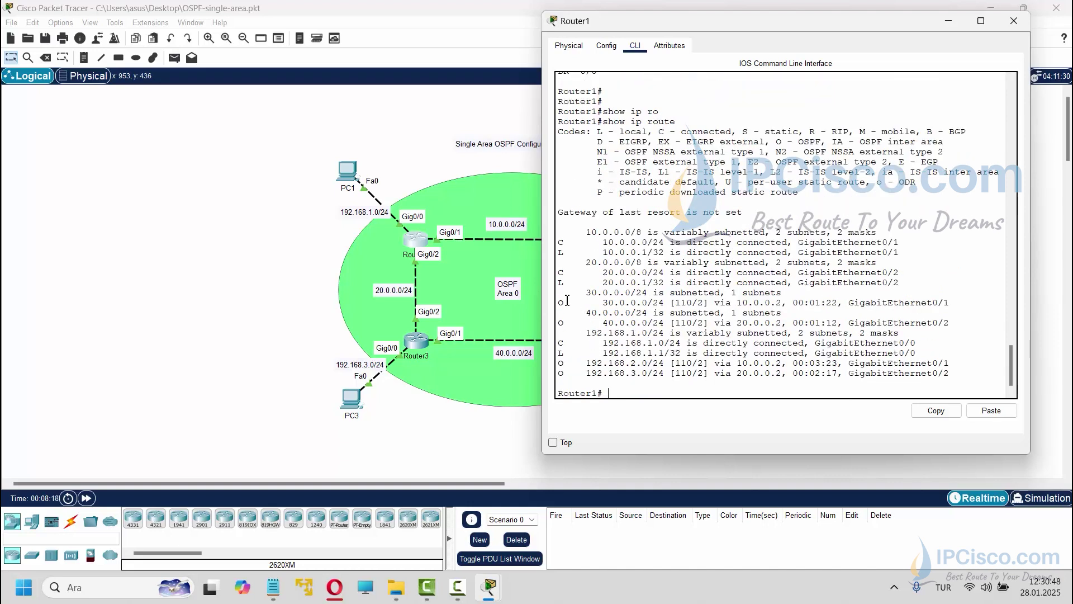
{"action": "left_click_drag", "start_coordinate": [561, 303], "coordinate": [780, 312]}
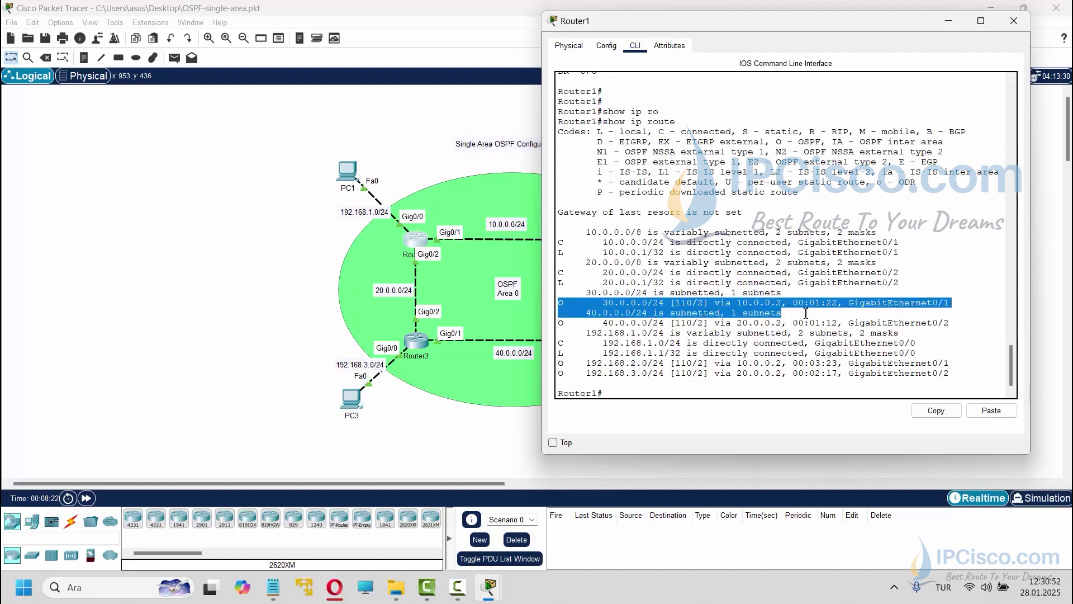
{"action": "left_click", "coordinate": [584, 323]}
{"action": "left_click_drag", "start_coordinate": [559, 323], "coordinate": [899, 333]}
{"action": "left_click_drag", "start_coordinate": [561, 363], "coordinate": [963, 374]}
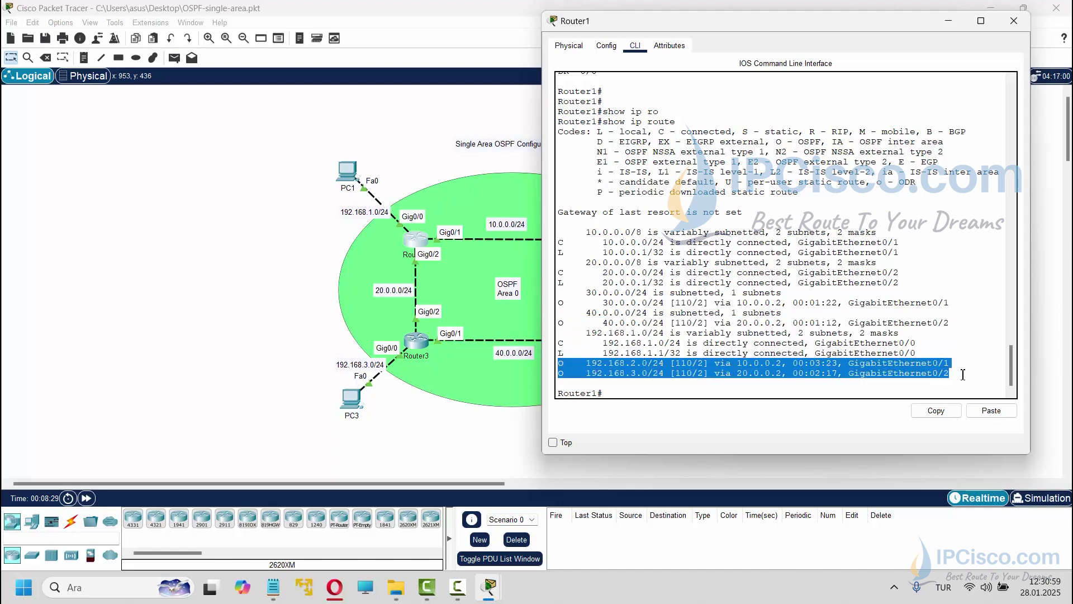
{"action": "left_click", "coordinate": [725, 385]}
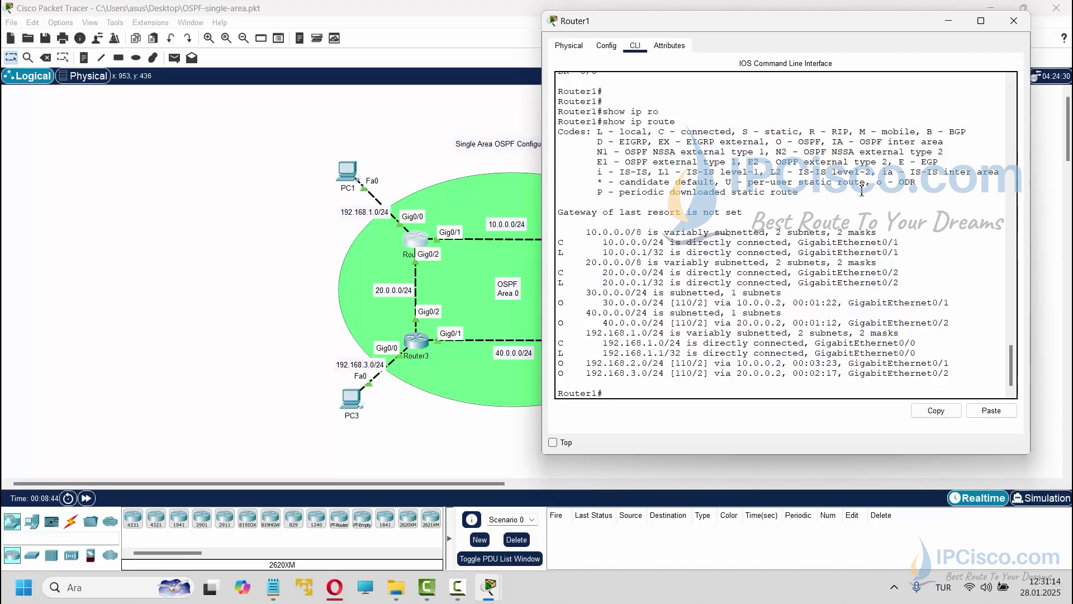
Reset all OSPF processes on Router1 with clear ip ospf process, answering yes to the reset question.
{"action": "type", "text": "clear os"}
{"action": "key", "text": "Tab"}
{"action": "key", "text": "BackSpace"}
{"action": "key", "text": "BackSpace"}
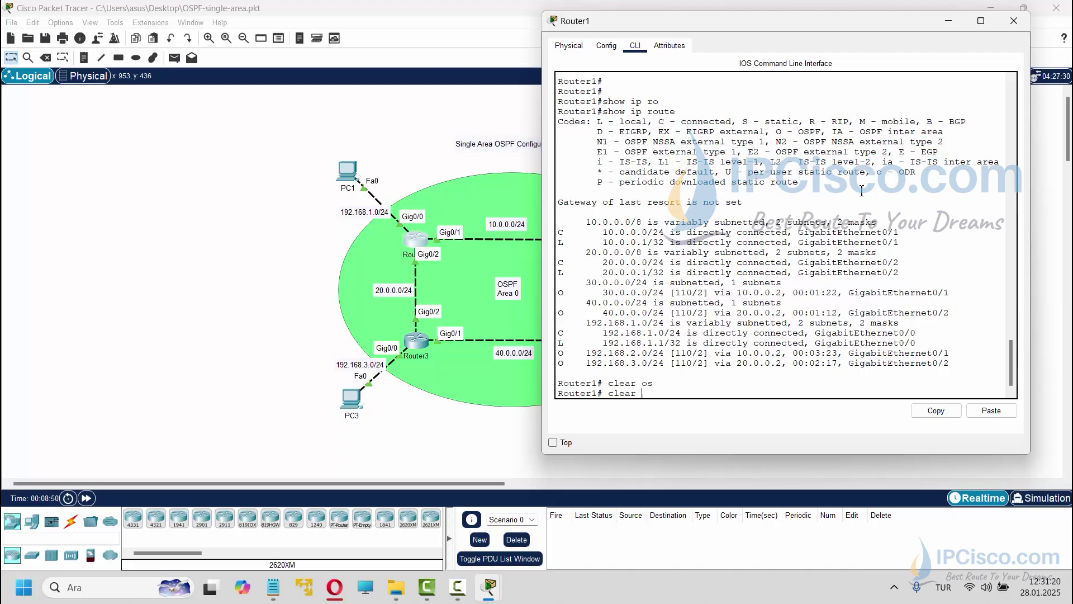
{"action": "type", "text": "ip os"}
{"action": "key", "text": "Tab"}
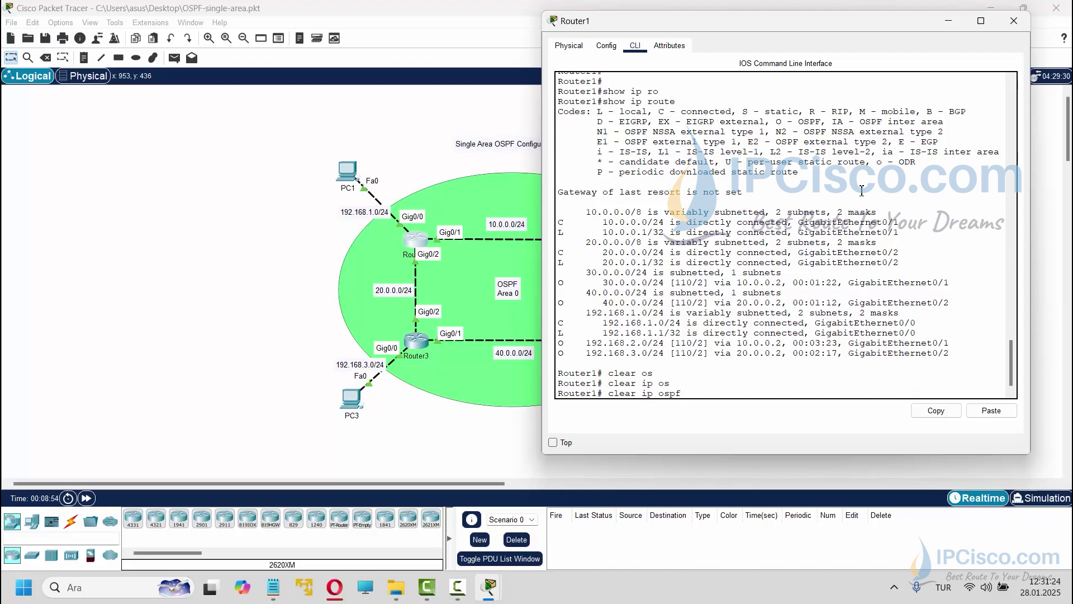
{"action": "type", "text": "?pr"}
{"action": "key", "text": "Tab"}
{"action": "key", "text": "Return"}
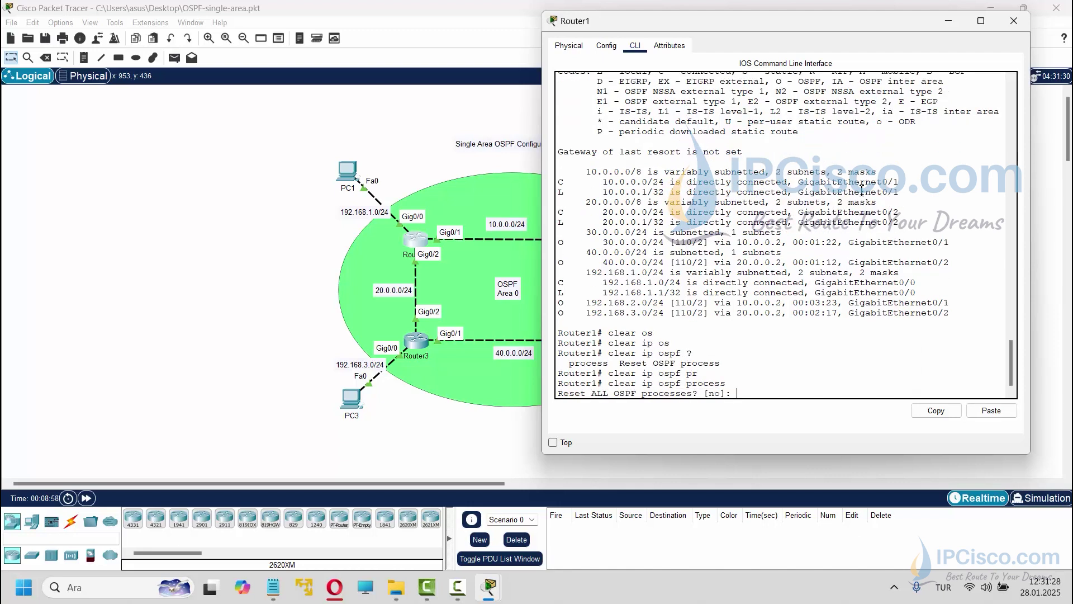
{"action": "type", "text": "yes"}
{"action": "key", "text": "Return"}
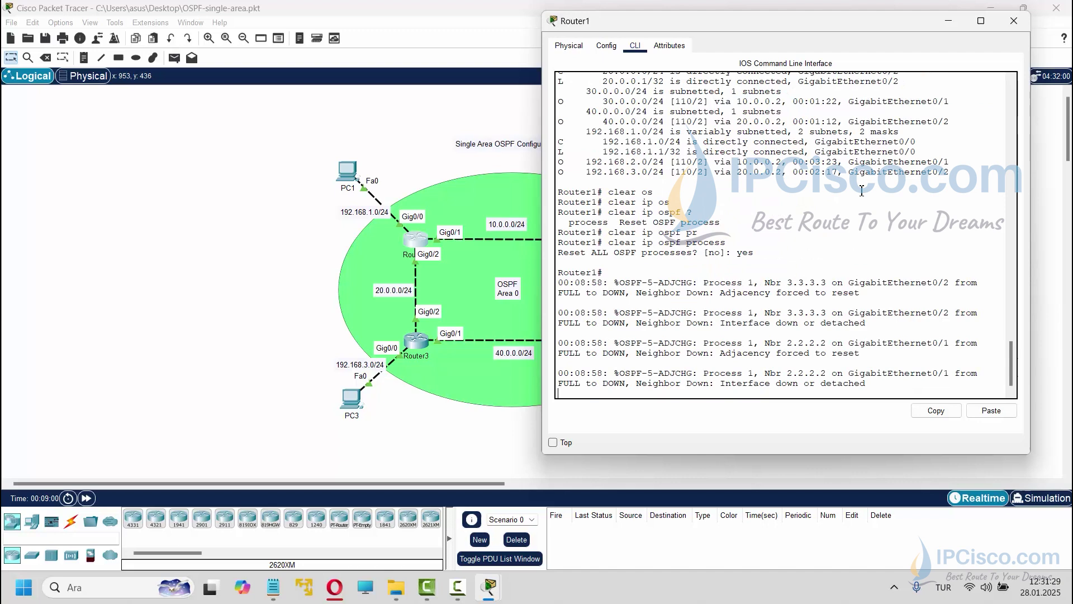
Run show ip route again on Router1 to check the relearned routes, and return to the topology.
{"action": "type", "text": "show ip route"}
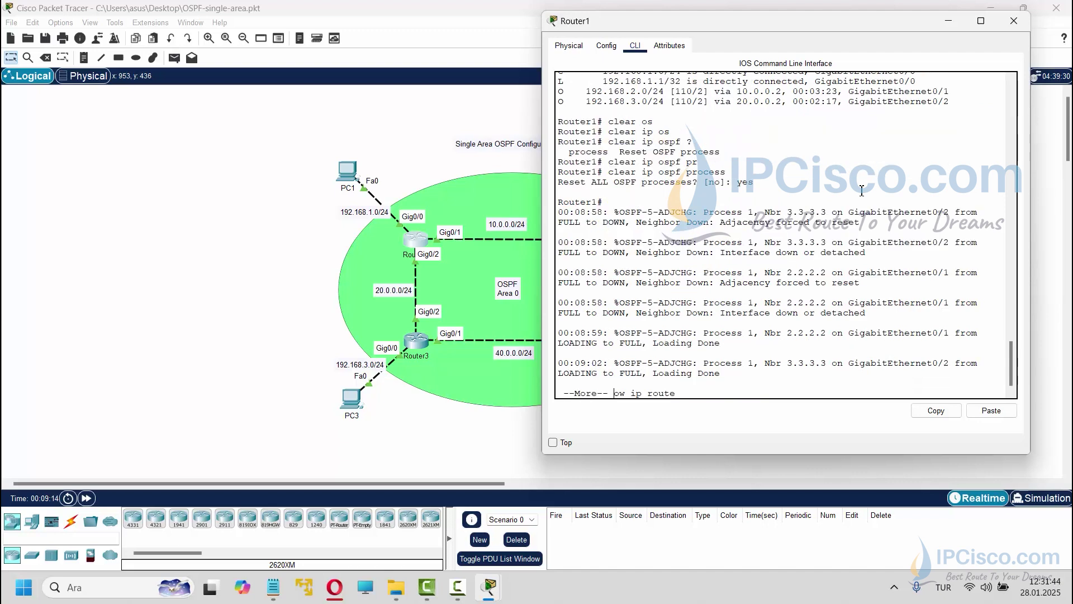
{"action": "key", "text": "Return"}
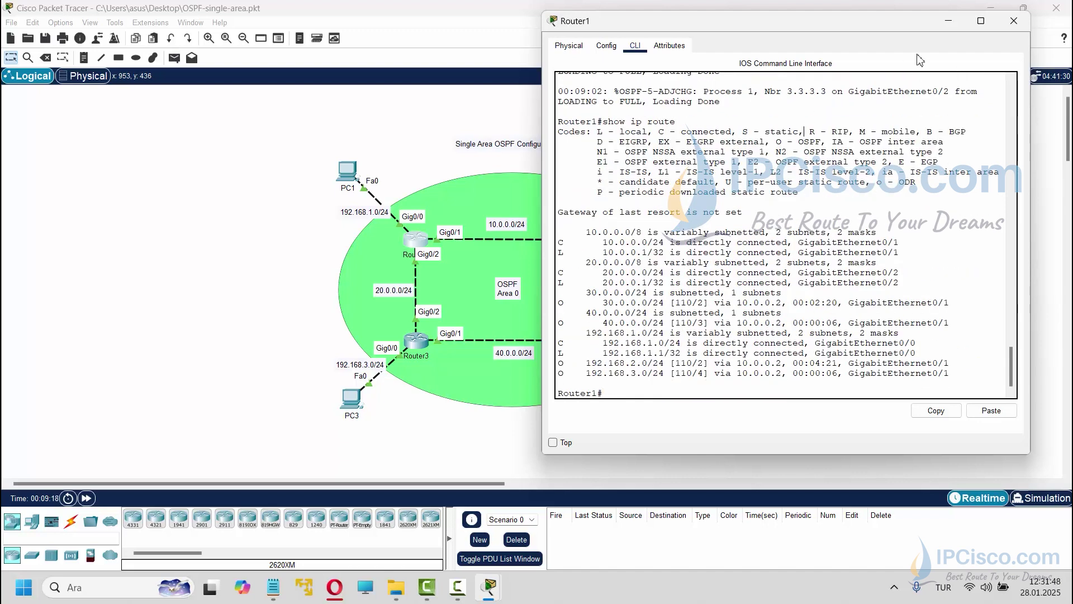
{"action": "left_click", "coordinate": [949, 21]}
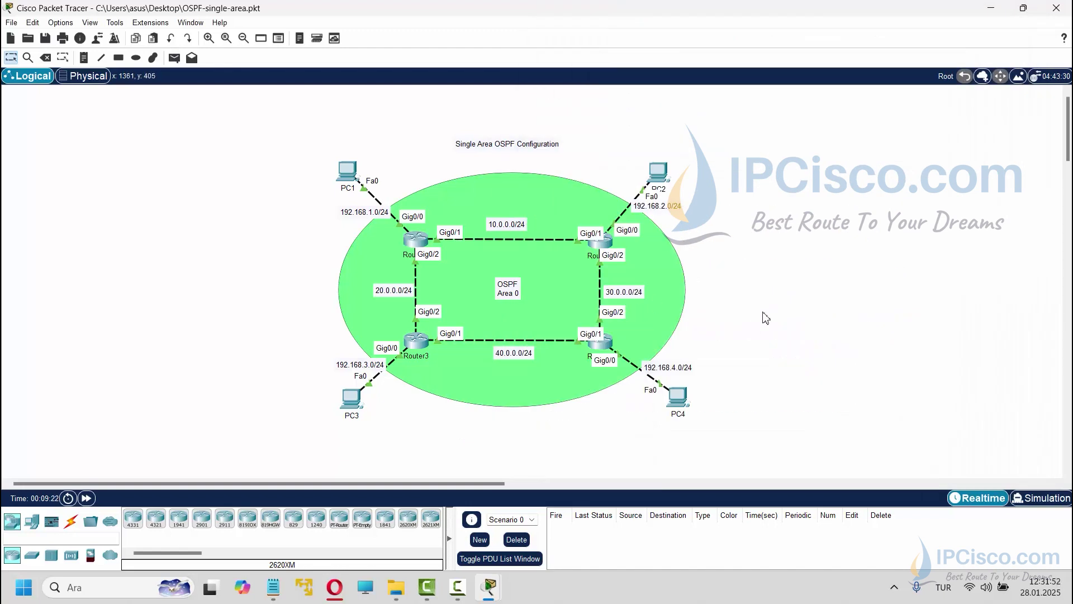
Open Router4's command line and run show ip protocols to check its router ID and advertised networks.
{"action": "left_click", "coordinate": [601, 344]}
{"action": "key", "text": "Return"}
{"action": "key", "text": "Return"}
{"action": "key", "text": "Return"}
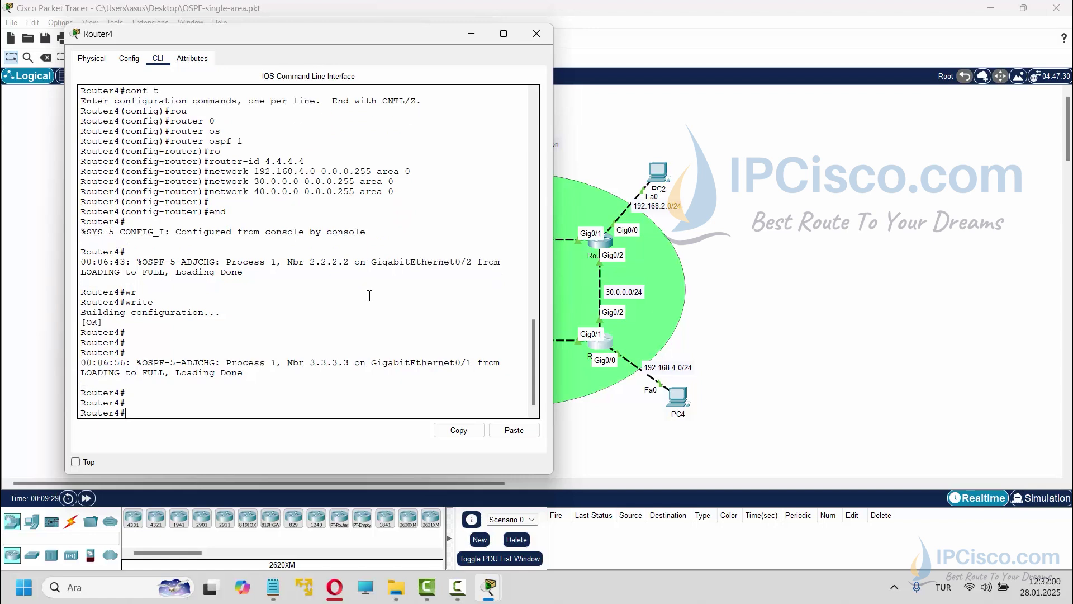
{"action": "type", "text": "show ip pr"}
{"action": "key", "text": "Tab"}
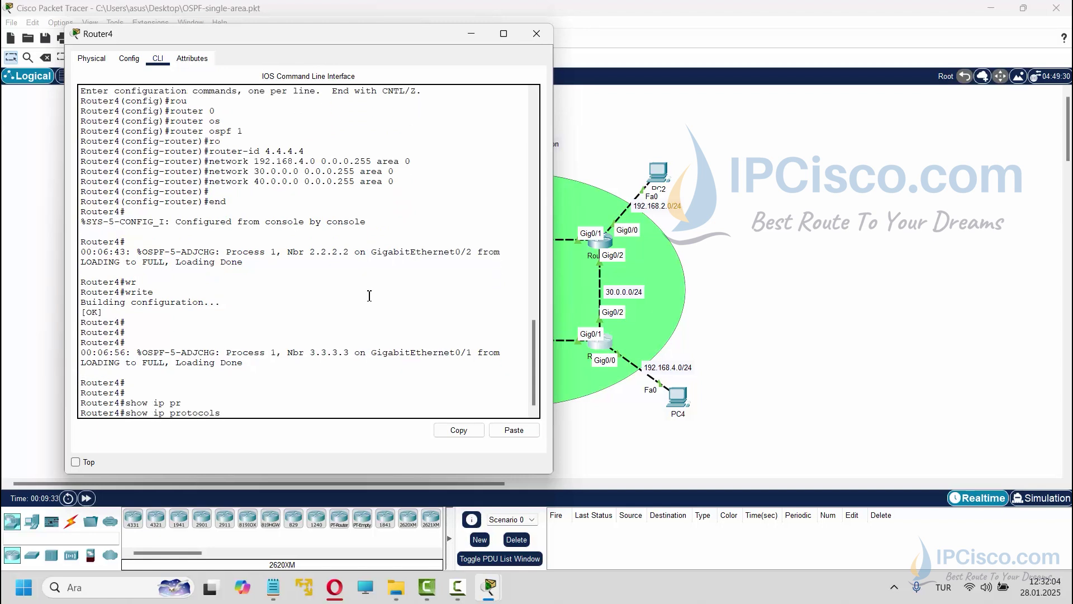
{"action": "key", "text": "Return"}
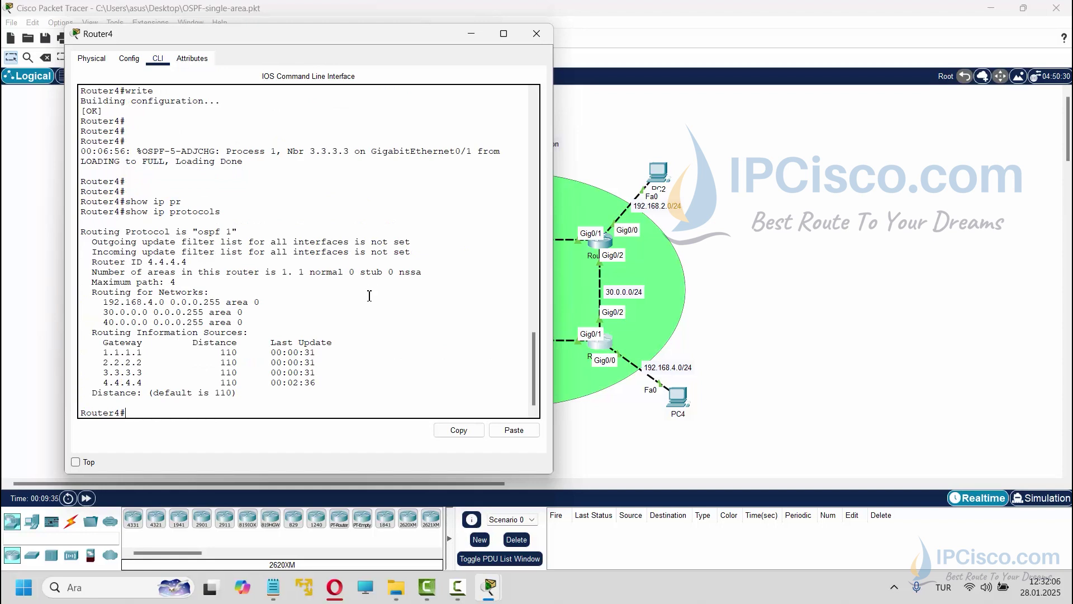
Run show ip ospf neighbor on Router4 to check its adjacencies.
{"action": "type", "text": "show ip os"}
{"action": "key", "text": "Tab"}
{"action": "type", "text": "ne"}
{"action": "key", "text": "Tab"}
{"action": "key", "text": "Return"}
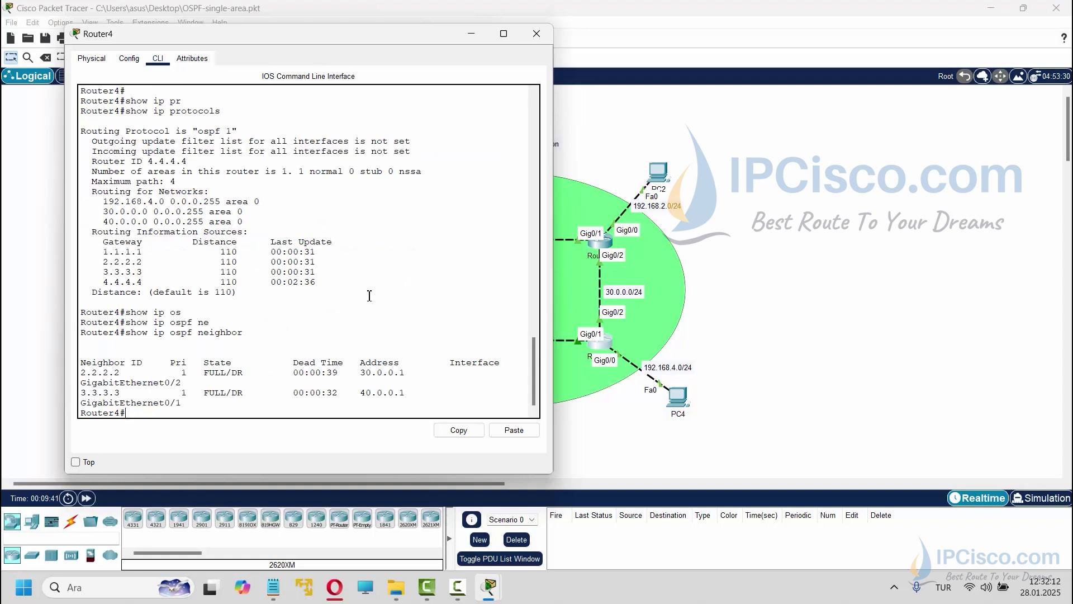
Run show ip ospf interface brief on Router4, repeat it and check which interfaces take part in OSPF.
{"action": "type", "text": "show ip ospf in"}
{"action": "type", "text": "t"}
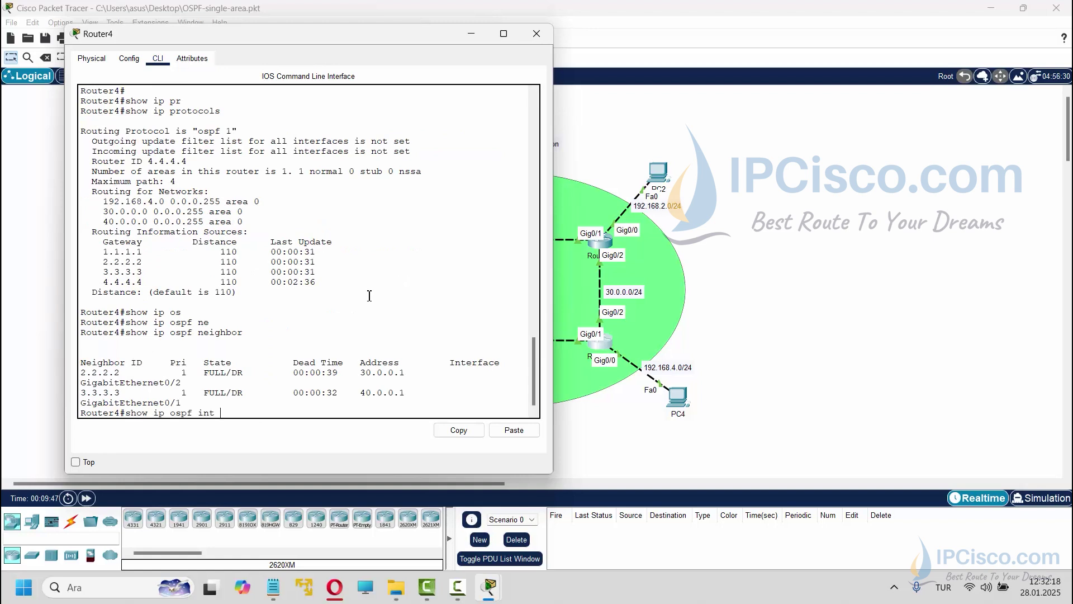
{"action": "key", "text": "Tab"}
{"action": "type", "text": "br"}
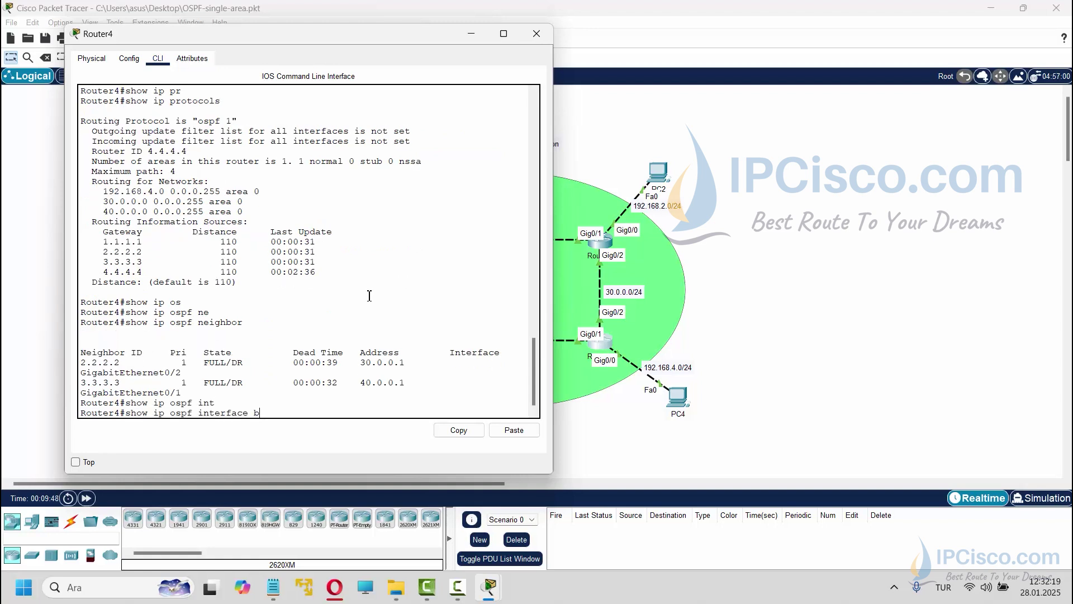
{"action": "key", "text": "Tab"}
{"action": "key", "text": "Return"}
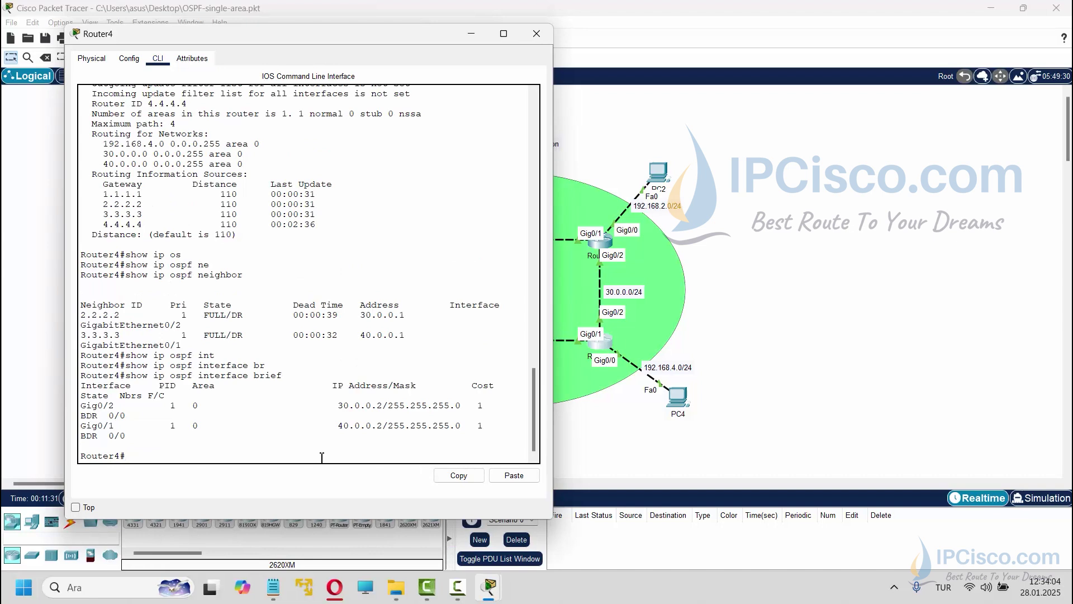
{"action": "key", "text": "Up"}
{"action": "key", "text": "Return"}
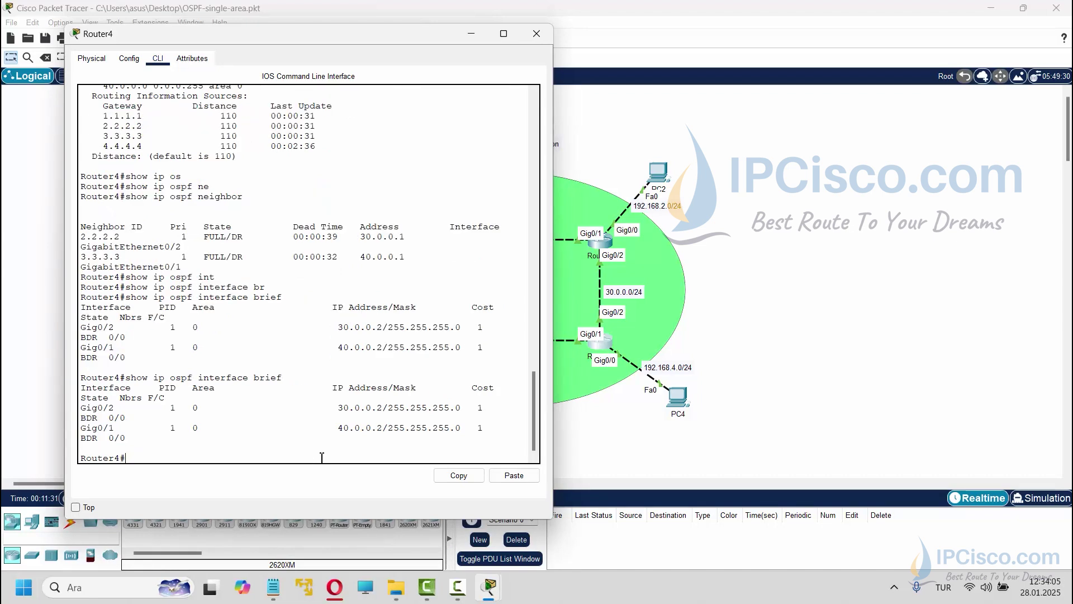
Reset all OSPF processes on Router4 with clear ip ospf process, answering yes to the reset question.
{"action": "type", "text": "clear ip os"}
{"action": "key", "text": "Tab"}
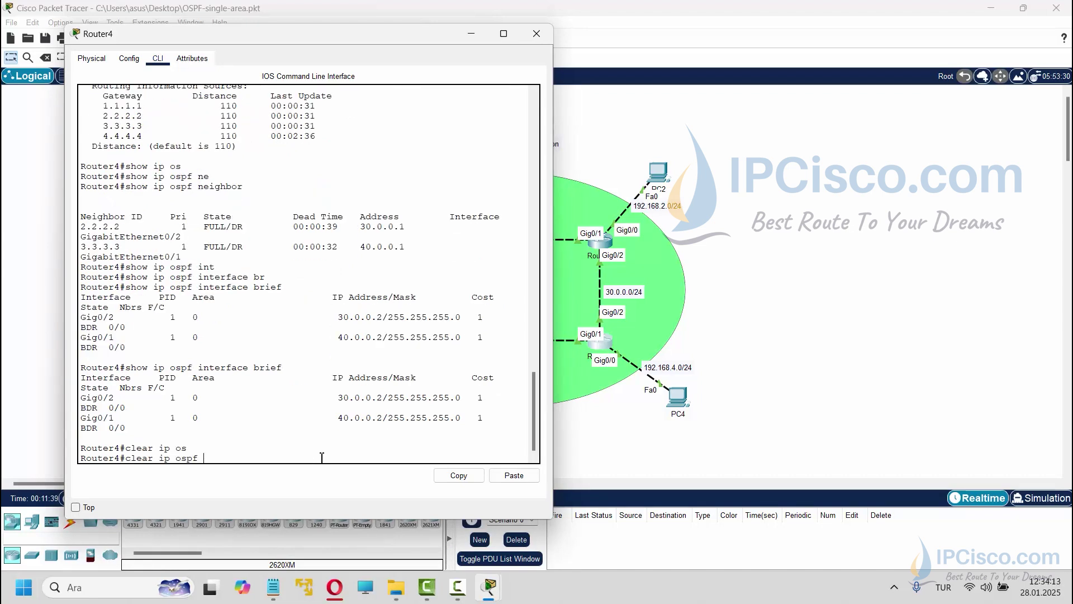
{"action": "type", "text": "pr"}
{"action": "key", "text": "Tab"}
{"action": "key", "text": "Return"}
{"action": "type", "text": "yes"}
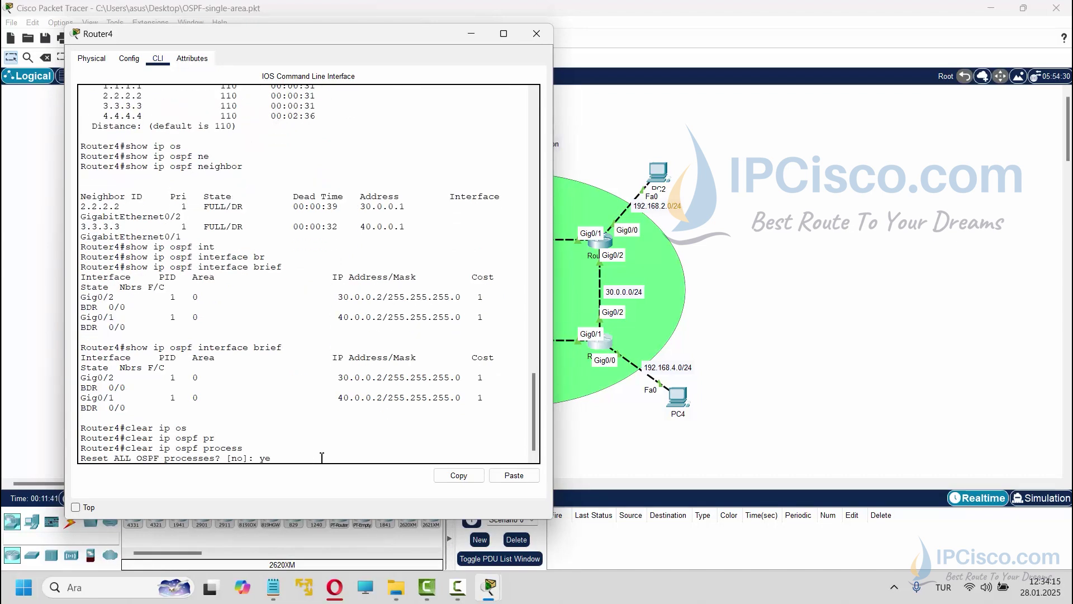
{"action": "key", "text": "Return"}
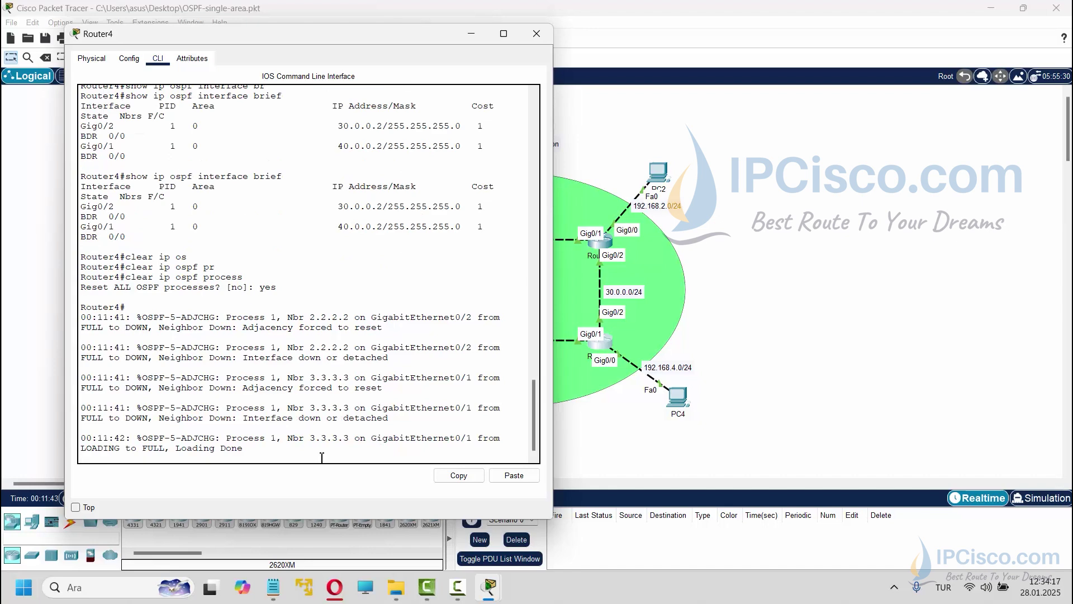
{"action": "key", "text": "Return"}
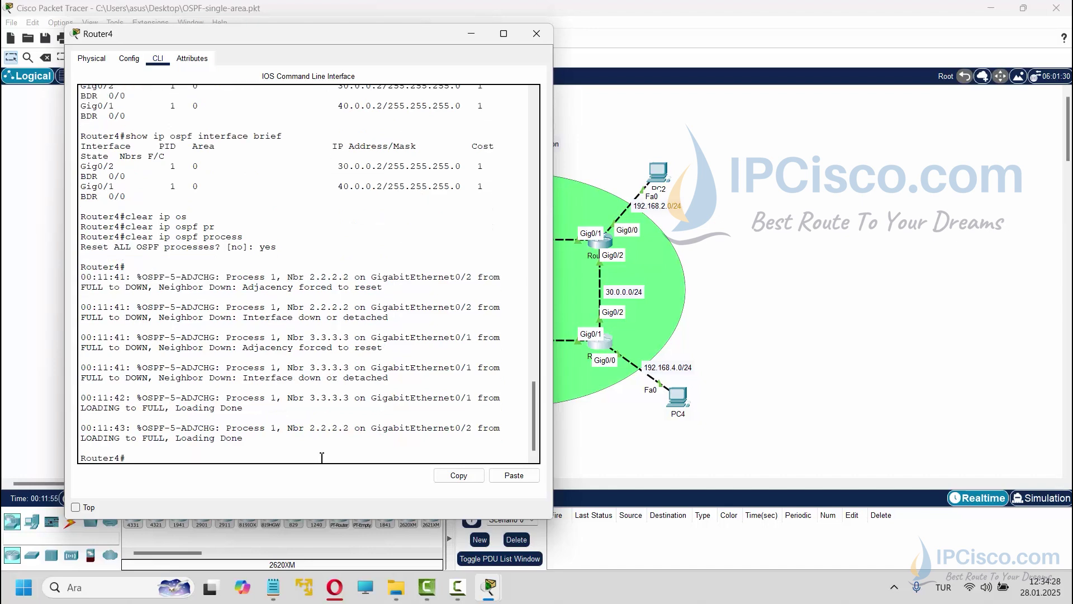
Rerun an earlier show command from Router4's command history to check the router after the OSPF reset.
{"action": "key", "text": "Up"}
{"action": "key", "text": "Up"}
{"action": "key", "text": "Up"}
{"action": "key", "text": "Up"}
{"action": "key", "text": "Return"}
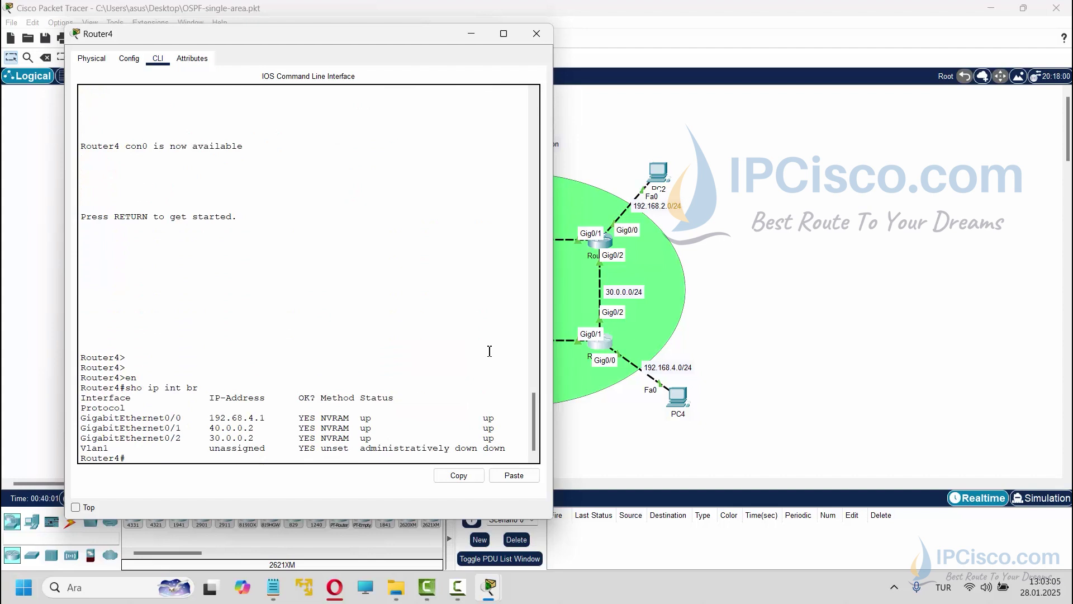
Ping 192.168.4.2 from Router4 and examine the IP address assigned to GigabitEthernet0/0.
{"action": "type", "text": "ping 192.168.4.2"}
{"action": "key", "text": "Return"}
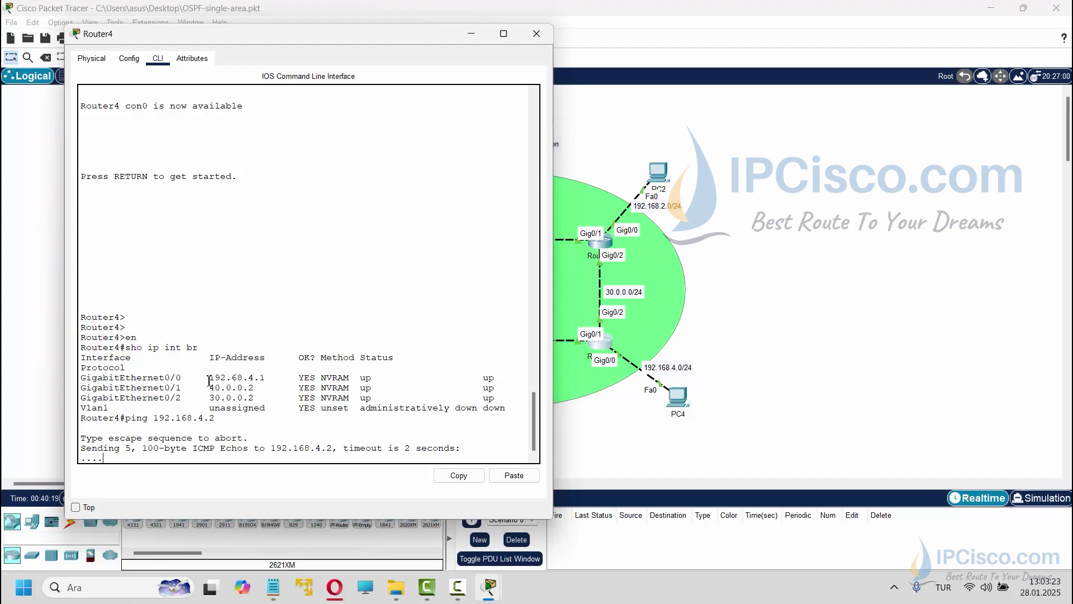
{"action": "left_click_drag", "start_coordinate": [210, 347], "coordinate": [272, 347]}
{"action": "left_click", "coordinate": [231, 450]}
{"action": "key", "text": "Return"}
{"action": "key", "text": "Return"}
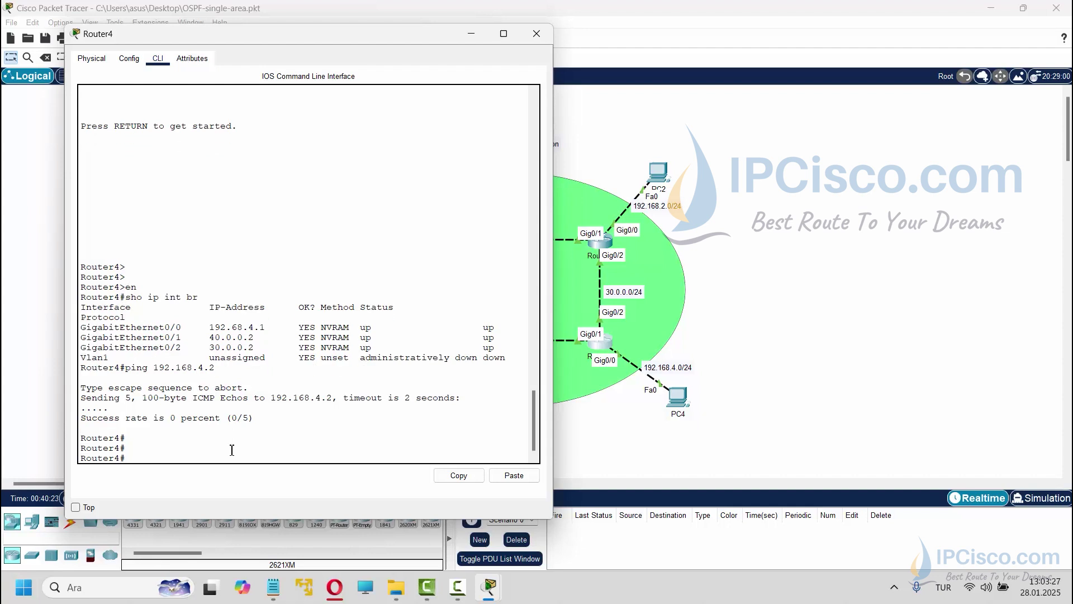
Enter global configuration mode on Router4 with conf t and begin an interface command.
{"action": "type", "text": "conf t"}
{"action": "key", "text": "Return"}
{"action": "type", "text": "ig)#i"}
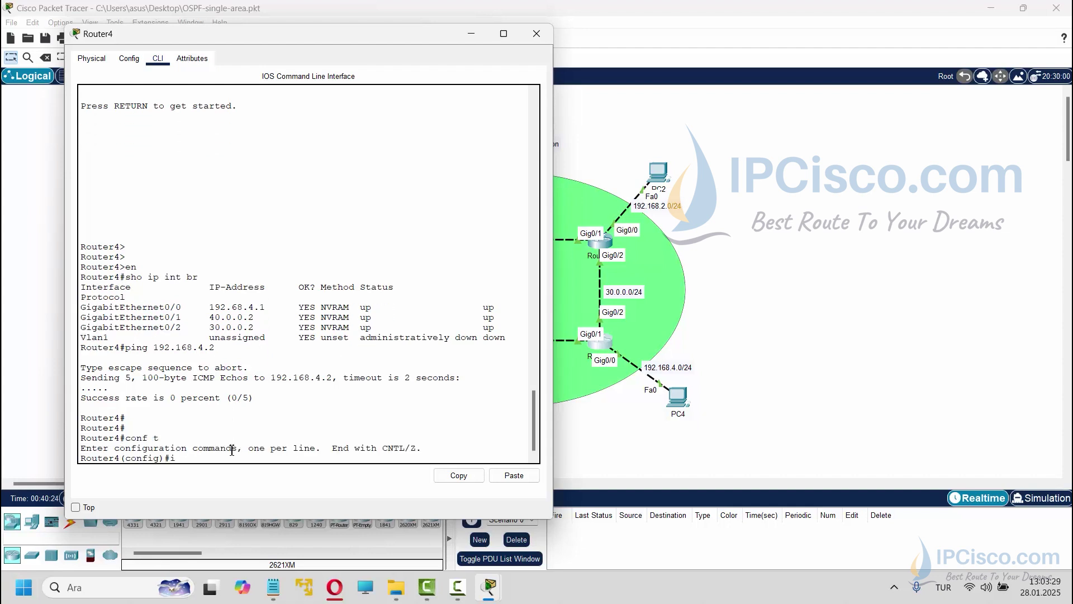
{"action": "type", "text": "nterfa"}
{"action": "key", "text": "Tab"}
{"action": "type", "text": "fas"}
{"action": "key", "text": "Tab"}
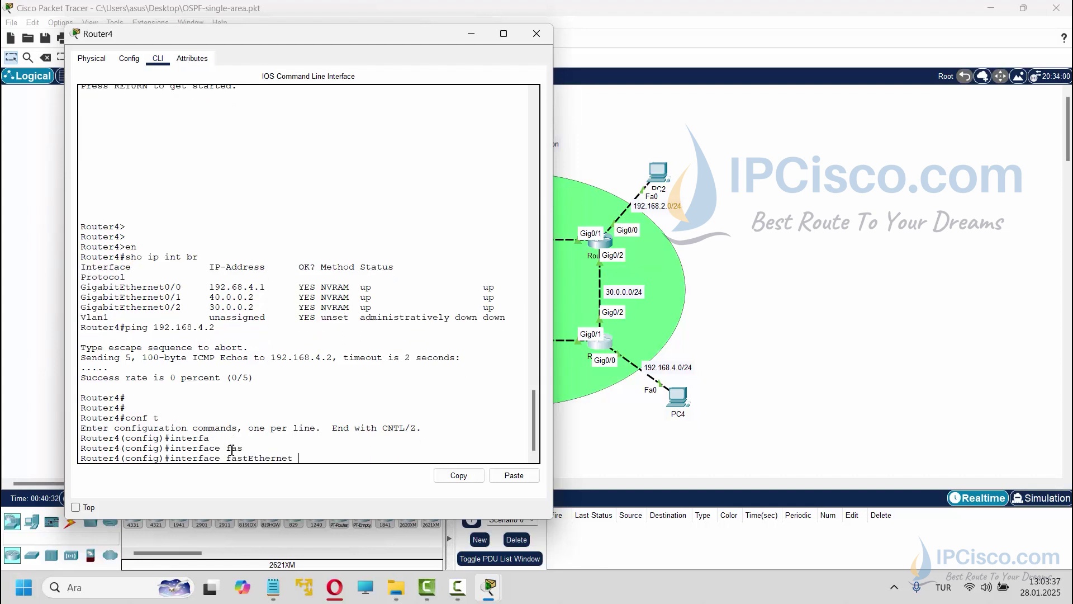
{"action": "key", "text": "BackSpace"}
{"action": "key", "text": "BackSpace"}
{"action": "key", "text": "BackSpace"}
{"action": "key", "text": "BackSpace"}
{"action": "key", "text": "BackSpace"}
{"action": "key", "text": "BackSpace"}
{"action": "key", "text": "BackSpace"}
{"action": "key", "text": "BackSpace"}
{"action": "key", "text": "BackSpace"}
{"action": "key", "text": "BackSpace"}
{"action": "key", "text": "BackSpace"}
{"action": "key", "text": "BackSpace"}
Enter interface configuration mode for GigabitEthernet 0/0 on Router4.
{"action": "type", "text": "gi"}
{"action": "key", "text": "Tab"}
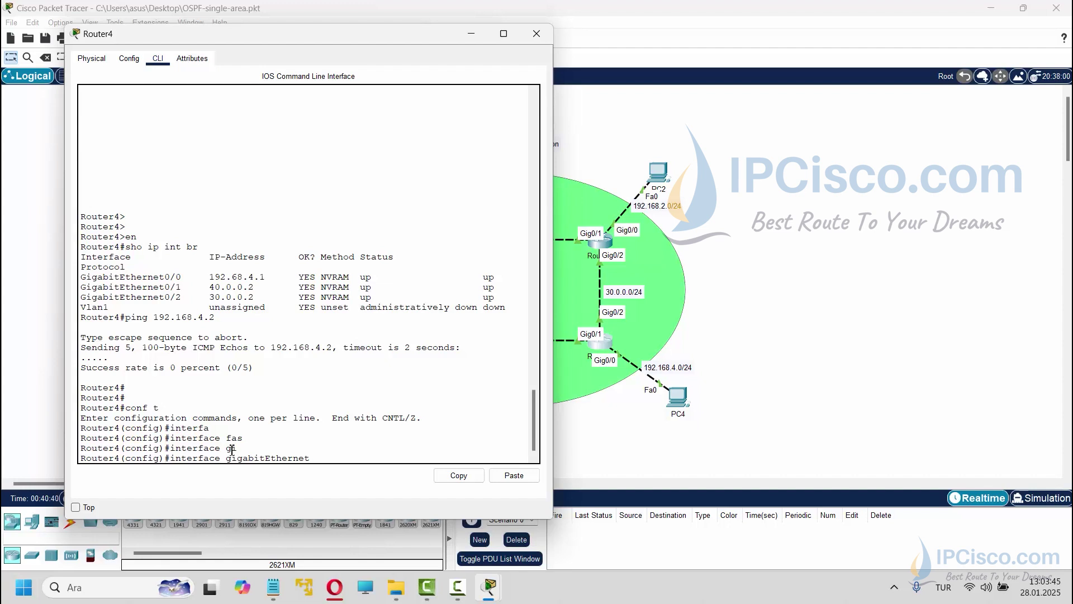
{"action": "type", "text": "0/0"}
{"action": "key", "text": "Return"}
Assign 192.168.4.1 with mask 255.255.255.0 to Router4's GigabitEthernet 0/0 and end configuration mode.
{"action": "type", "text": "ig-if)#i"}
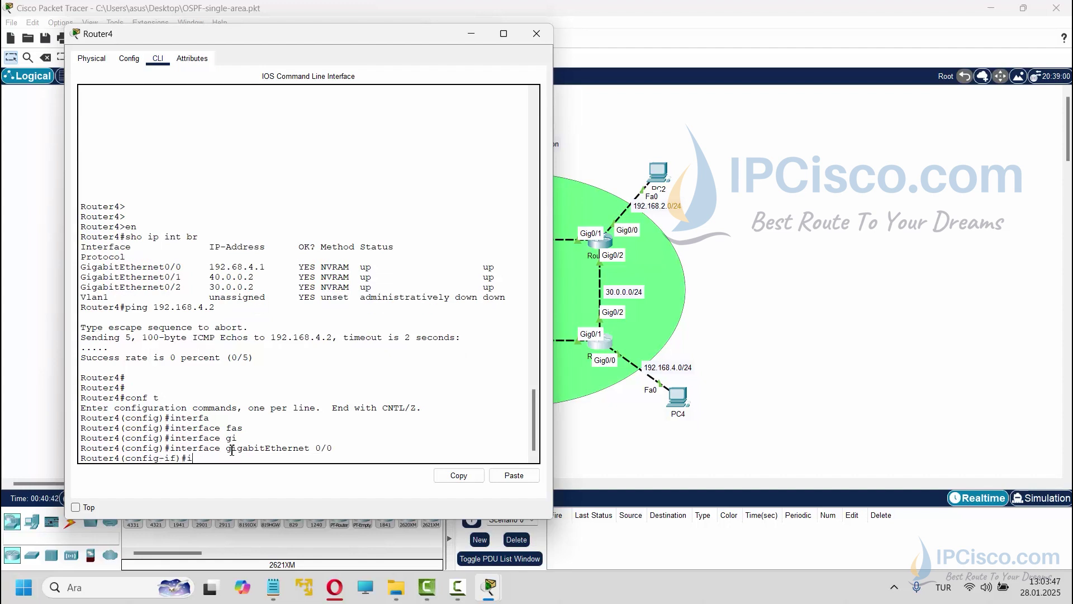
{"action": "type", "text": "p add"}
{"action": "key", "text": "Tab"}
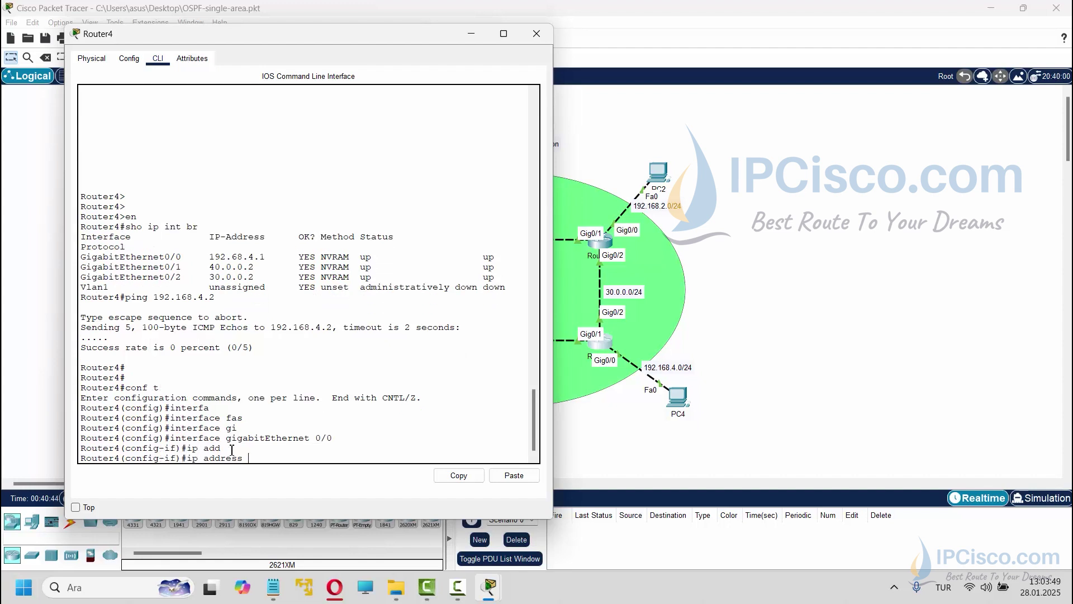
{"action": "type", "text": "192.168.4.1 255.255.255.0"}
{"action": "key", "text": "Return"}
{"action": "type", "text": "er4(config-if)#e"}
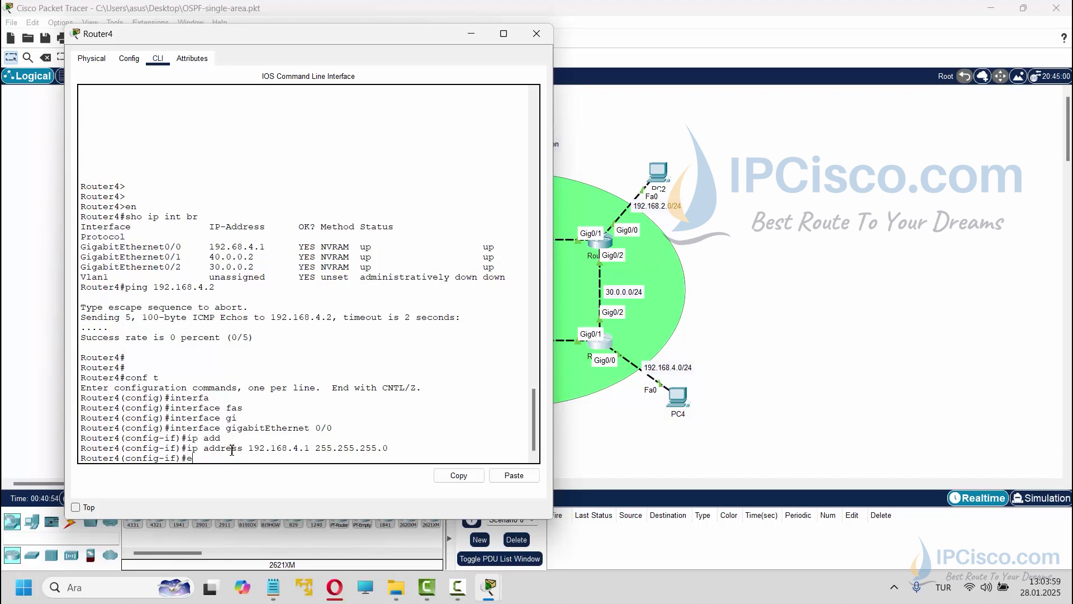
{"action": "type", "text": "nd"}
{"action": "key", "text": "Return"}
{"action": "key", "text": "Return"}
{"action": "key", "text": "Return"}
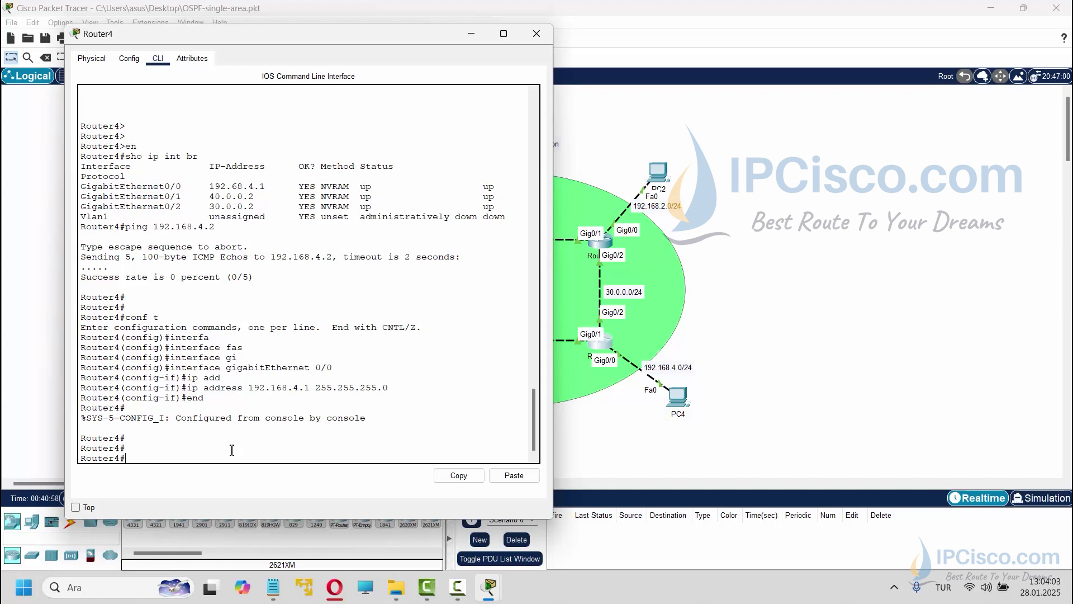
Run show ip ospf interface brief on Router4 to check its OSPF interfaces, and minimize the router window.
{"action": "type", "text": "shwo"}
{"action": "type", "text": "w"}
{"action": "type", "text": " osp"}
{"action": "key", "text": "Tab"}
{"action": "key", "text": "BackSpace"}
{"action": "key", "text": "BackSpace"}
{"action": "type", "text": "ip os"}
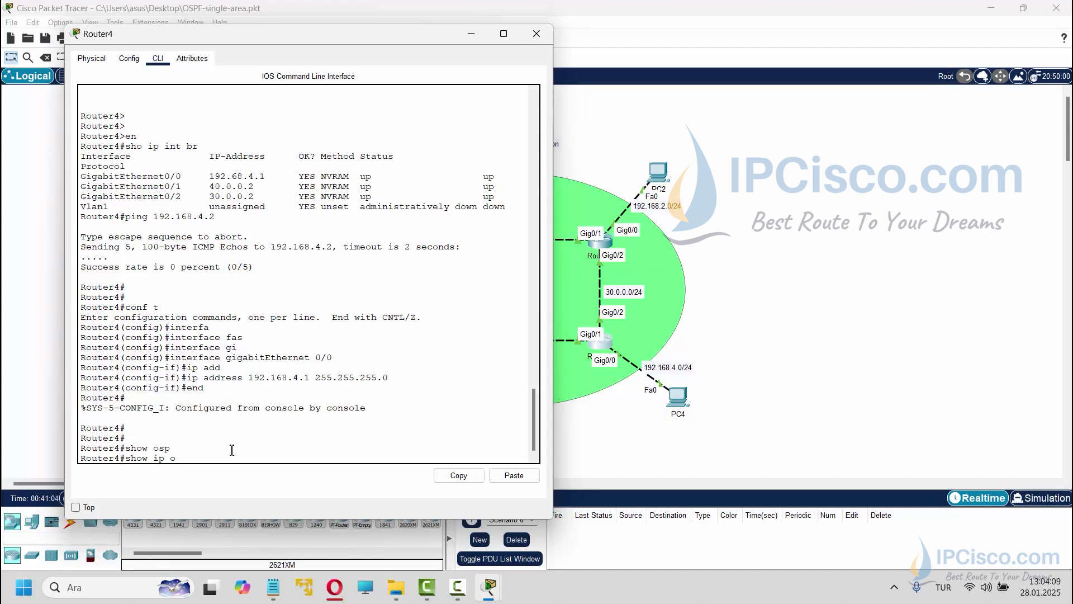
{"action": "key", "text": "Tab"}
{"action": "type", "text": "i"}
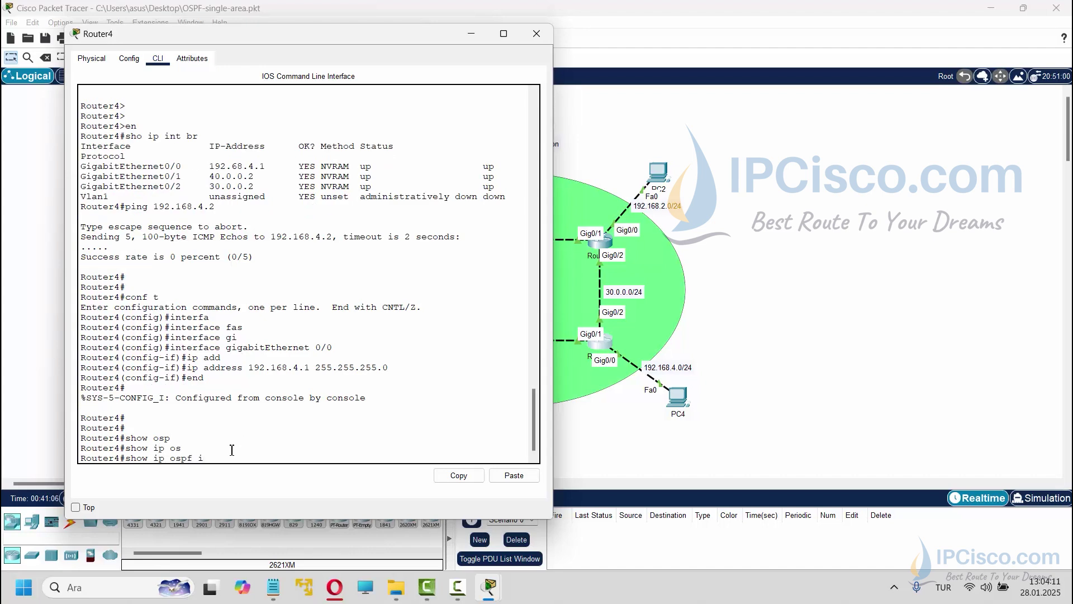
{"action": "type", "text": "nter"}
{"action": "key", "text": "Tab"}
{"action": "key", "text": "Return"}
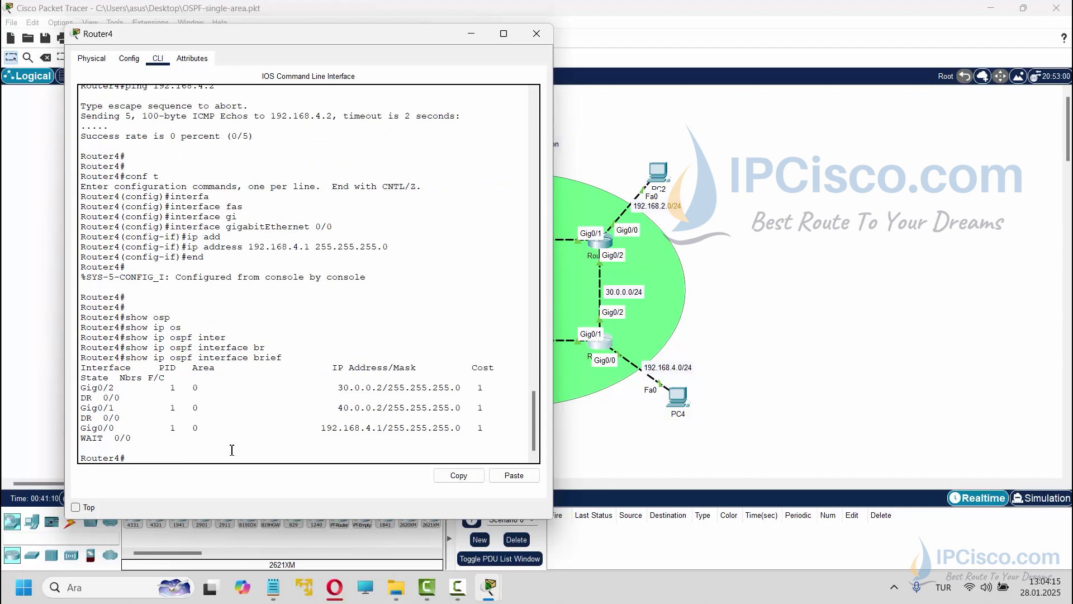
{"action": "key", "text": "Return"}
{"action": "key", "text": "Return"}
{"action": "key", "text": "Return"}
{"action": "key", "text": "Return"}
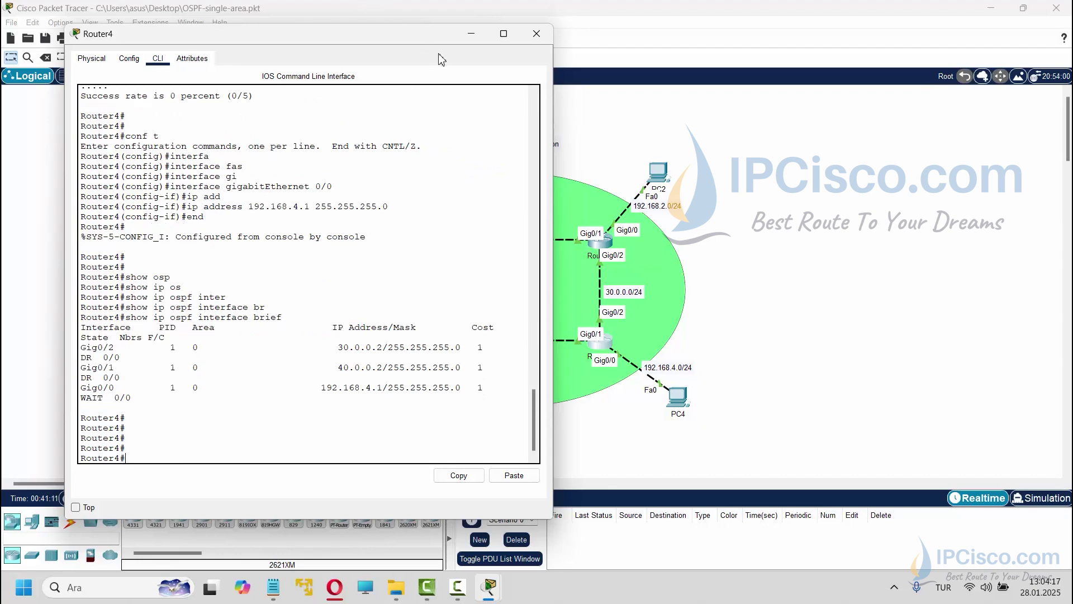
{"action": "left_click", "coordinate": [472, 34]}
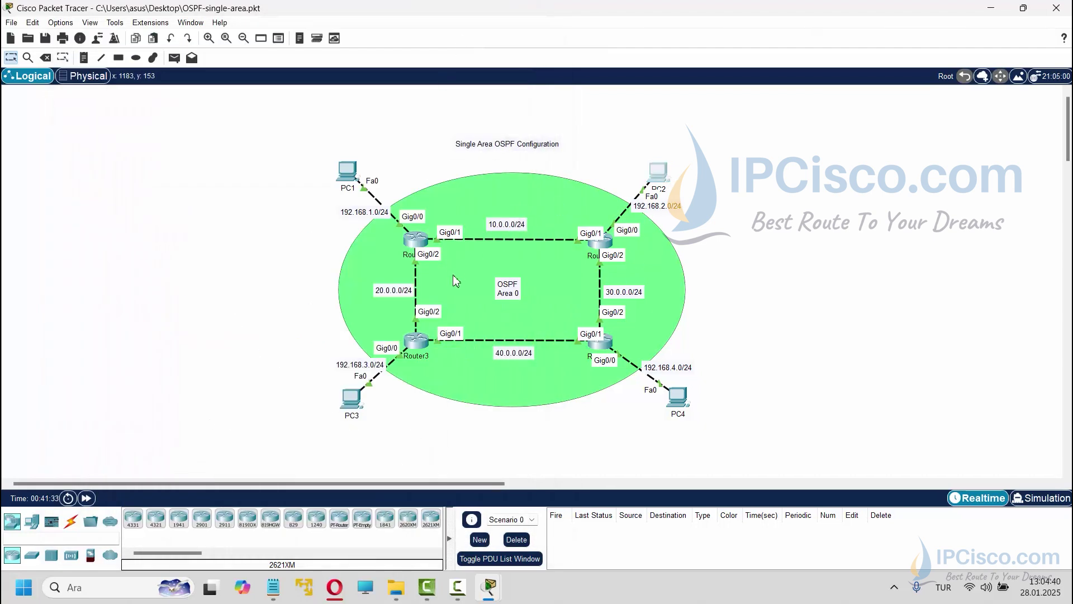
Open the Command Prompt on PC2 and check its IP settings with ipconfig.
{"action": "left_click", "coordinate": [659, 172]}
{"action": "left_click", "coordinate": [477, 108]}
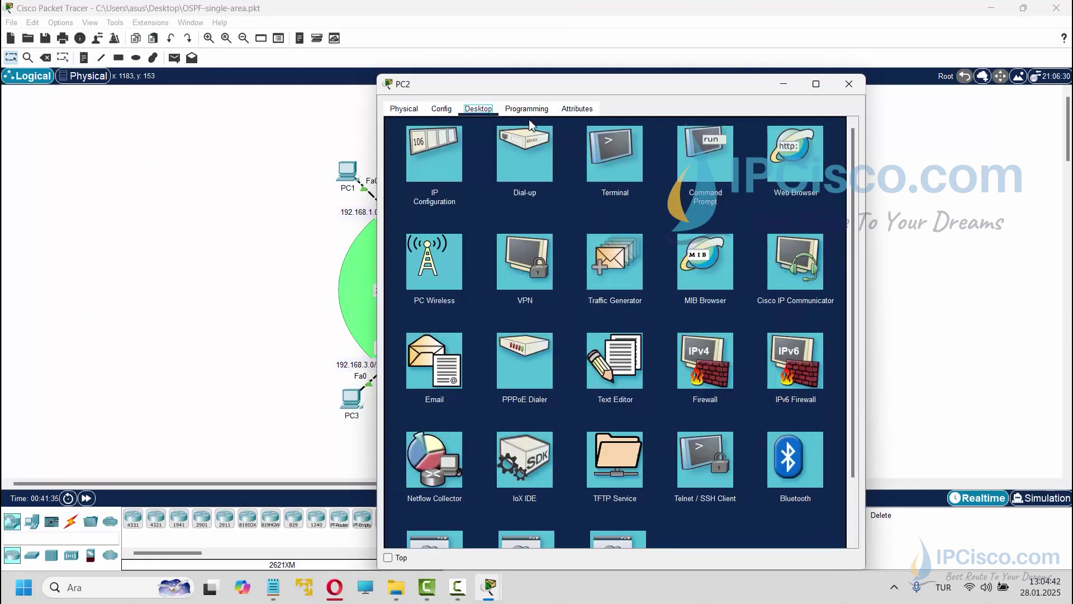
{"action": "left_click", "coordinate": [703, 172]}
{"action": "left_click_drag", "start_coordinate": [660, 89], "coordinate": [774, 84]}
{"action": "type", "text": "ipconfig"}
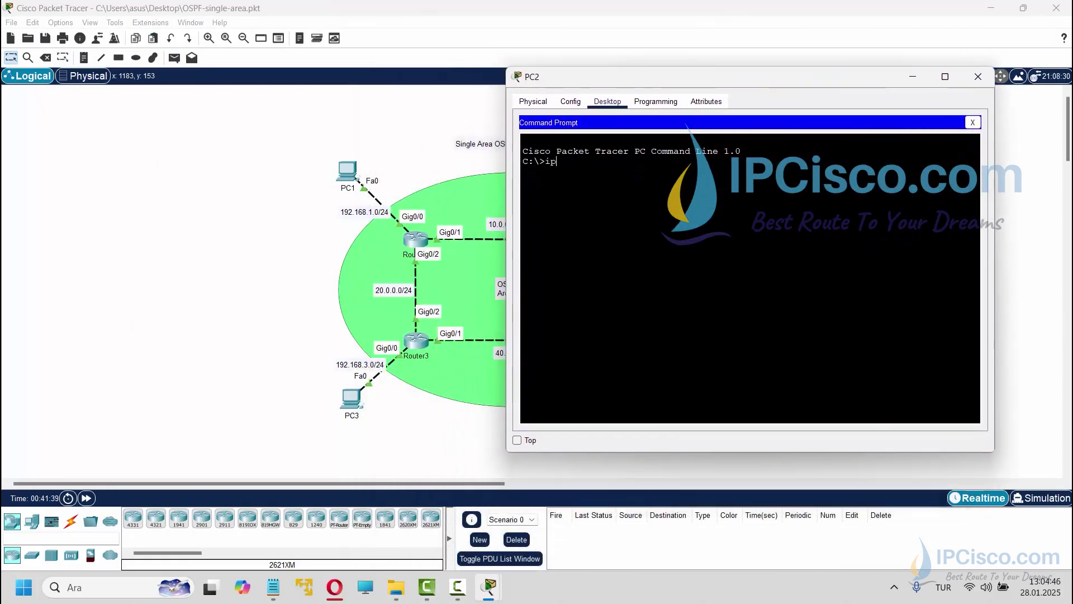
{"action": "key", "text": "Return"}
Ping 192.168.1.2 and 192.168.3.2 from PC2 to test connectivity to PC1 and PC3.
{"action": "type", "text": "ping "}
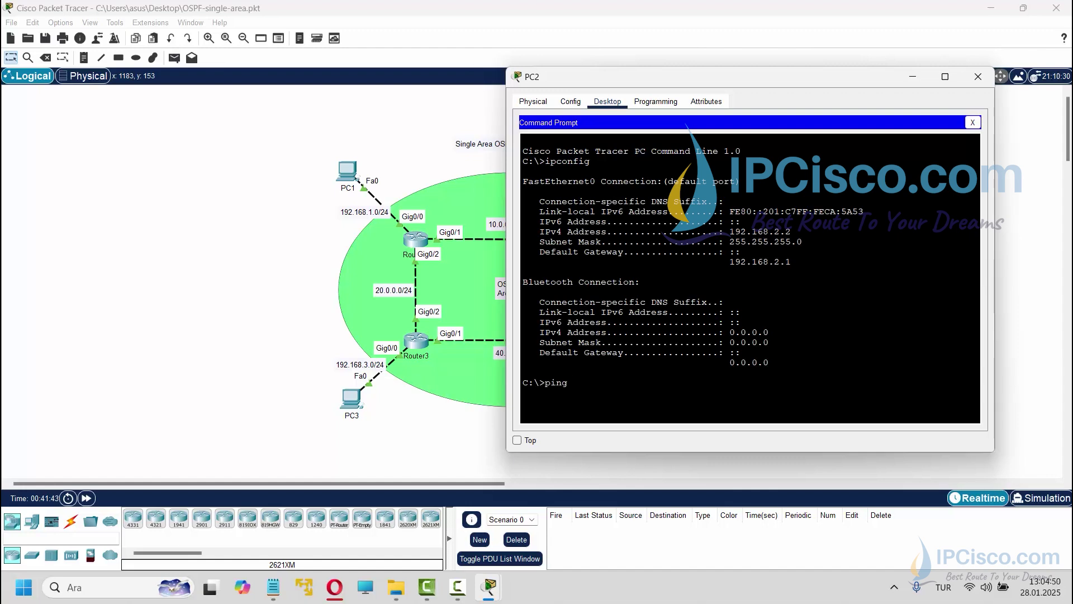
{"action": "type", "text": "192.168.1.2"}
{"action": "key", "text": "Return"}
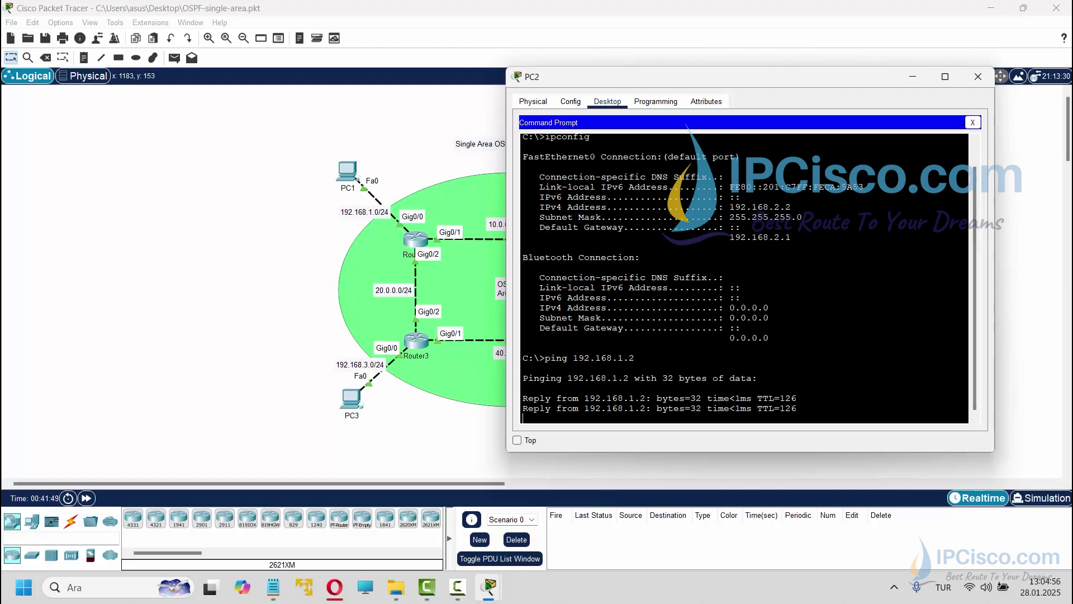
{"action": "key", "text": "Return"}
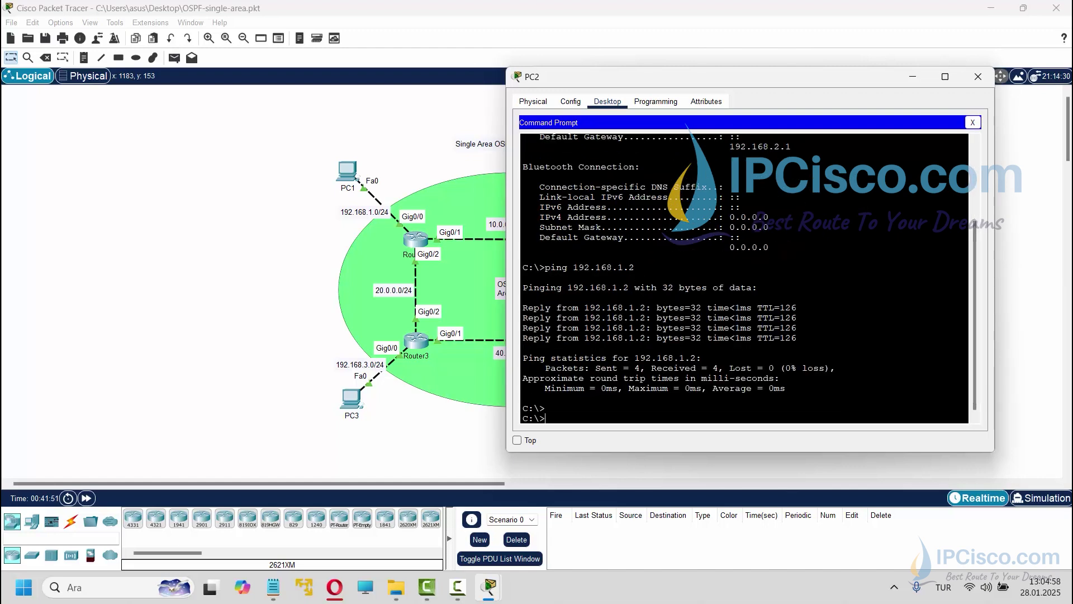
{"action": "key", "text": "Up"}
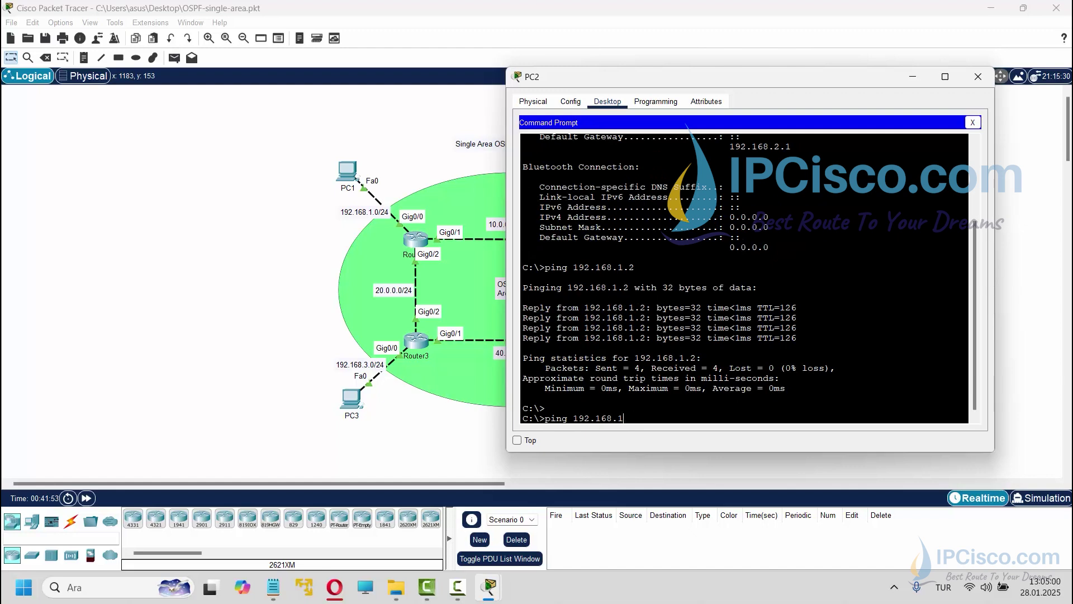
{"action": "type", "text": "3.2"}
{"action": "key", "text": "Return"}
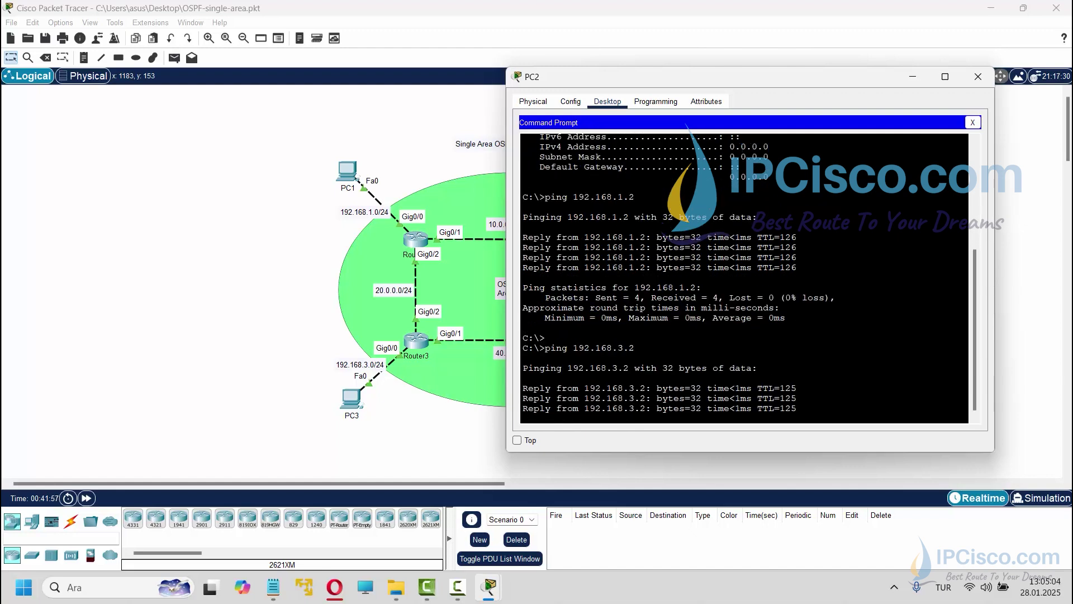
Ping 192.168.4.2 from PC2 to test connectivity to PC4, and minimize the PC2 window.
{"action": "left_click_drag", "start_coordinate": [780, 76], "coordinate": [376, 60]}
{"action": "type", "text": "ping"}
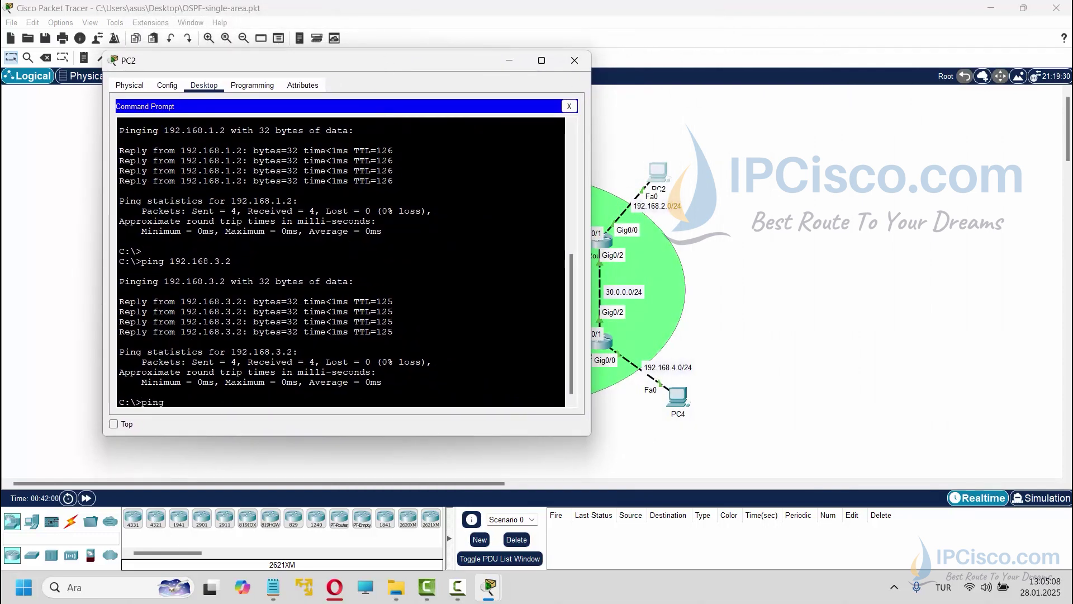
{"action": "type", "text": " 192.168.4.2"}
{"action": "key", "text": "Return"}
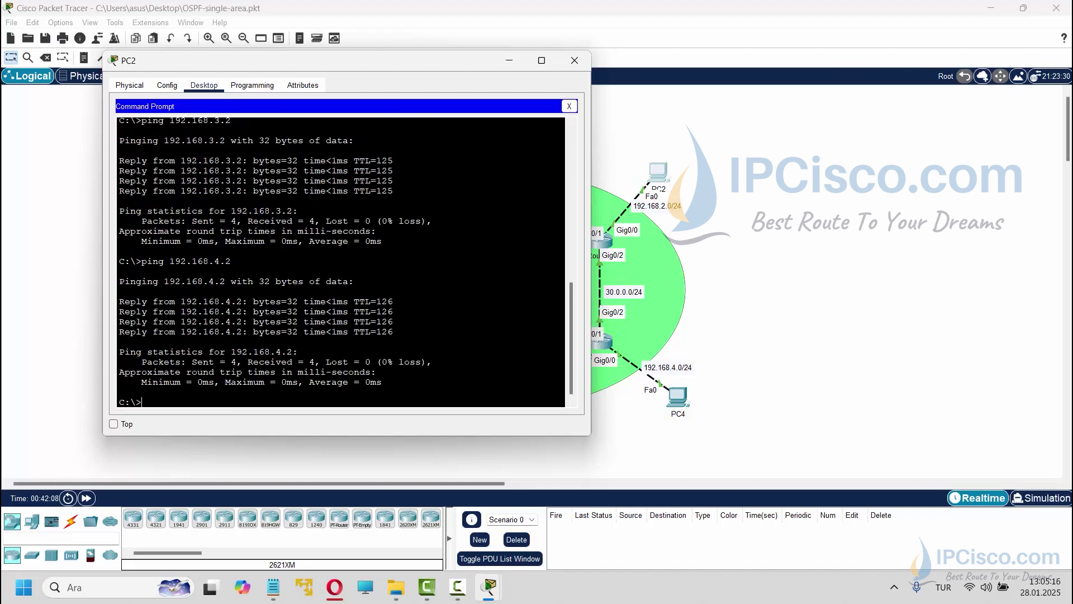
{"action": "left_click", "coordinate": [509, 61]}
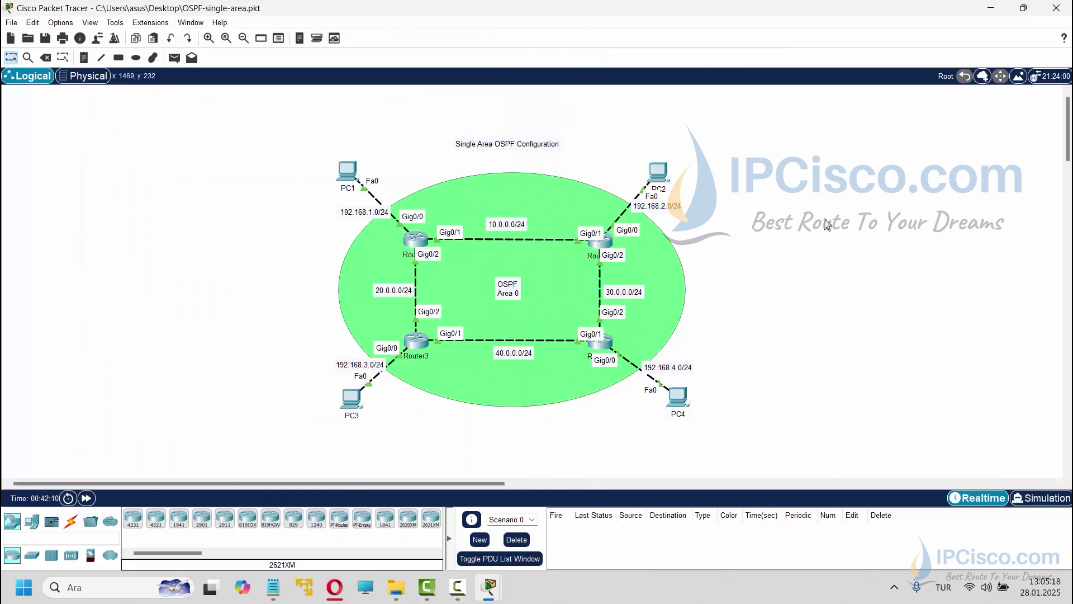